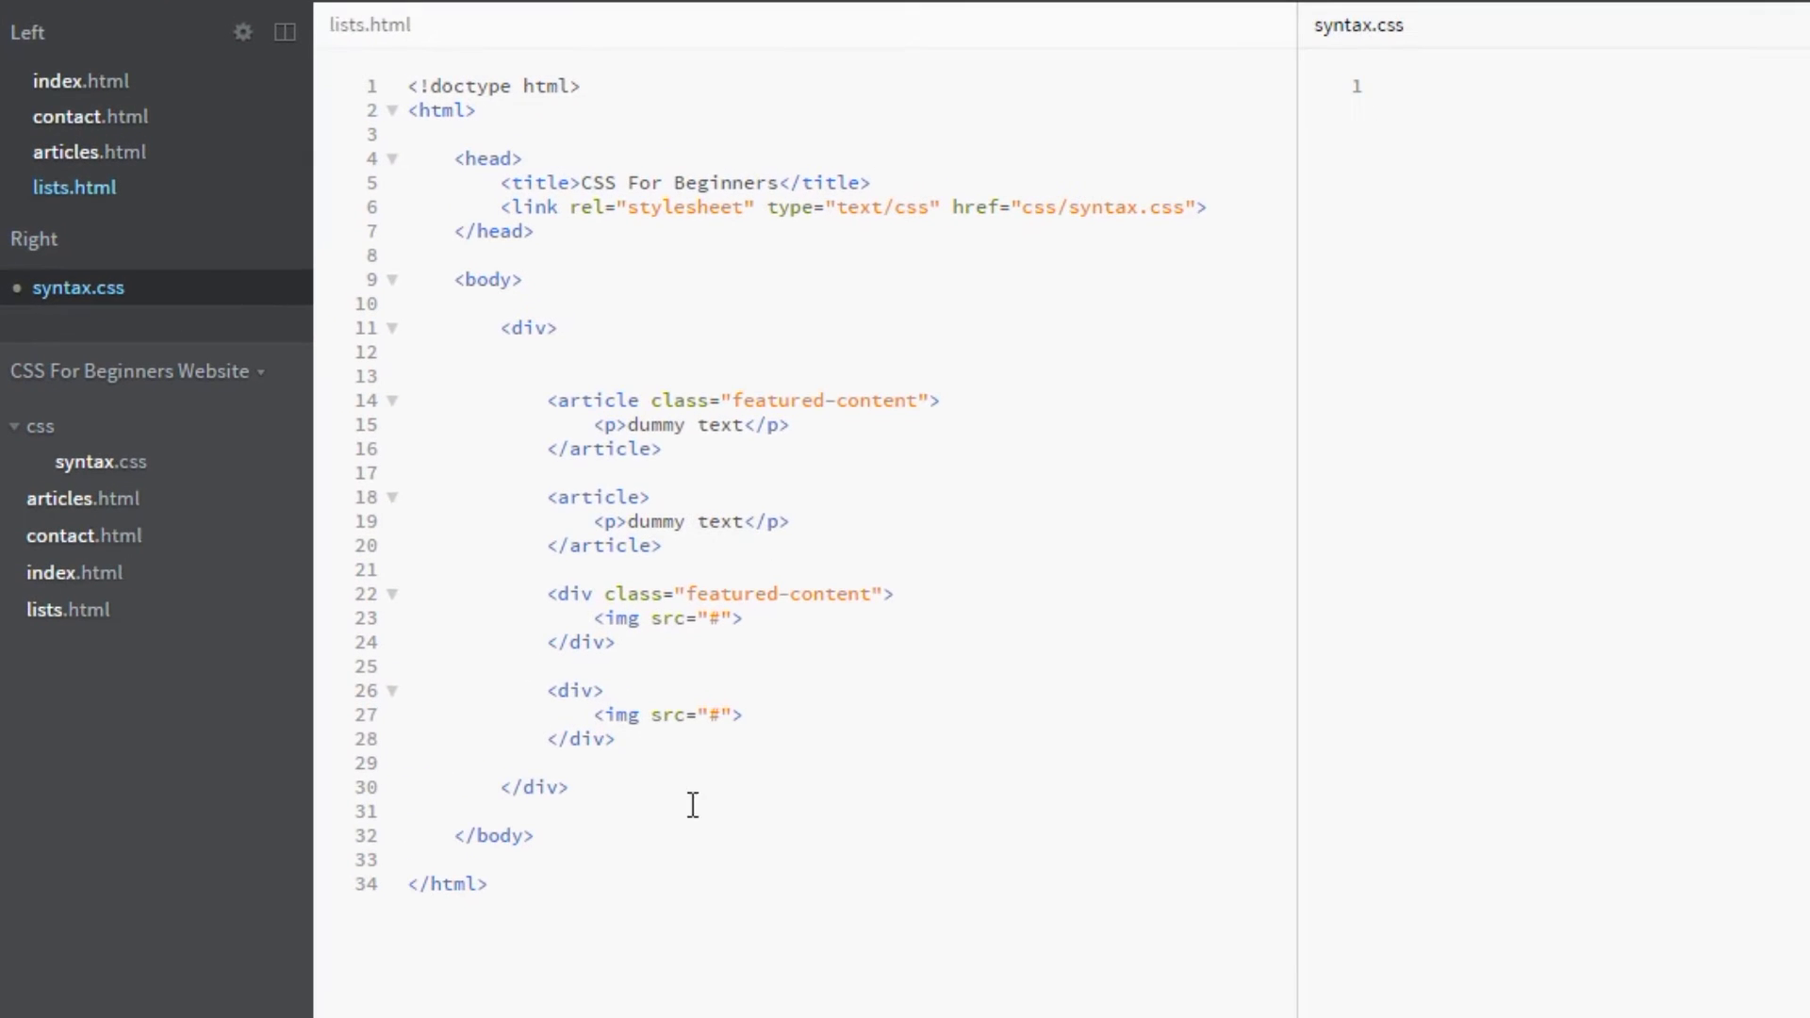
# Step: Highlight the featured and plain article and div blocks in lists.html, noting their featured-content classes
pyautogui.moveTo(675, 760); pyautogui.dragTo(490, 401)
pyautogui.click(630, 448)
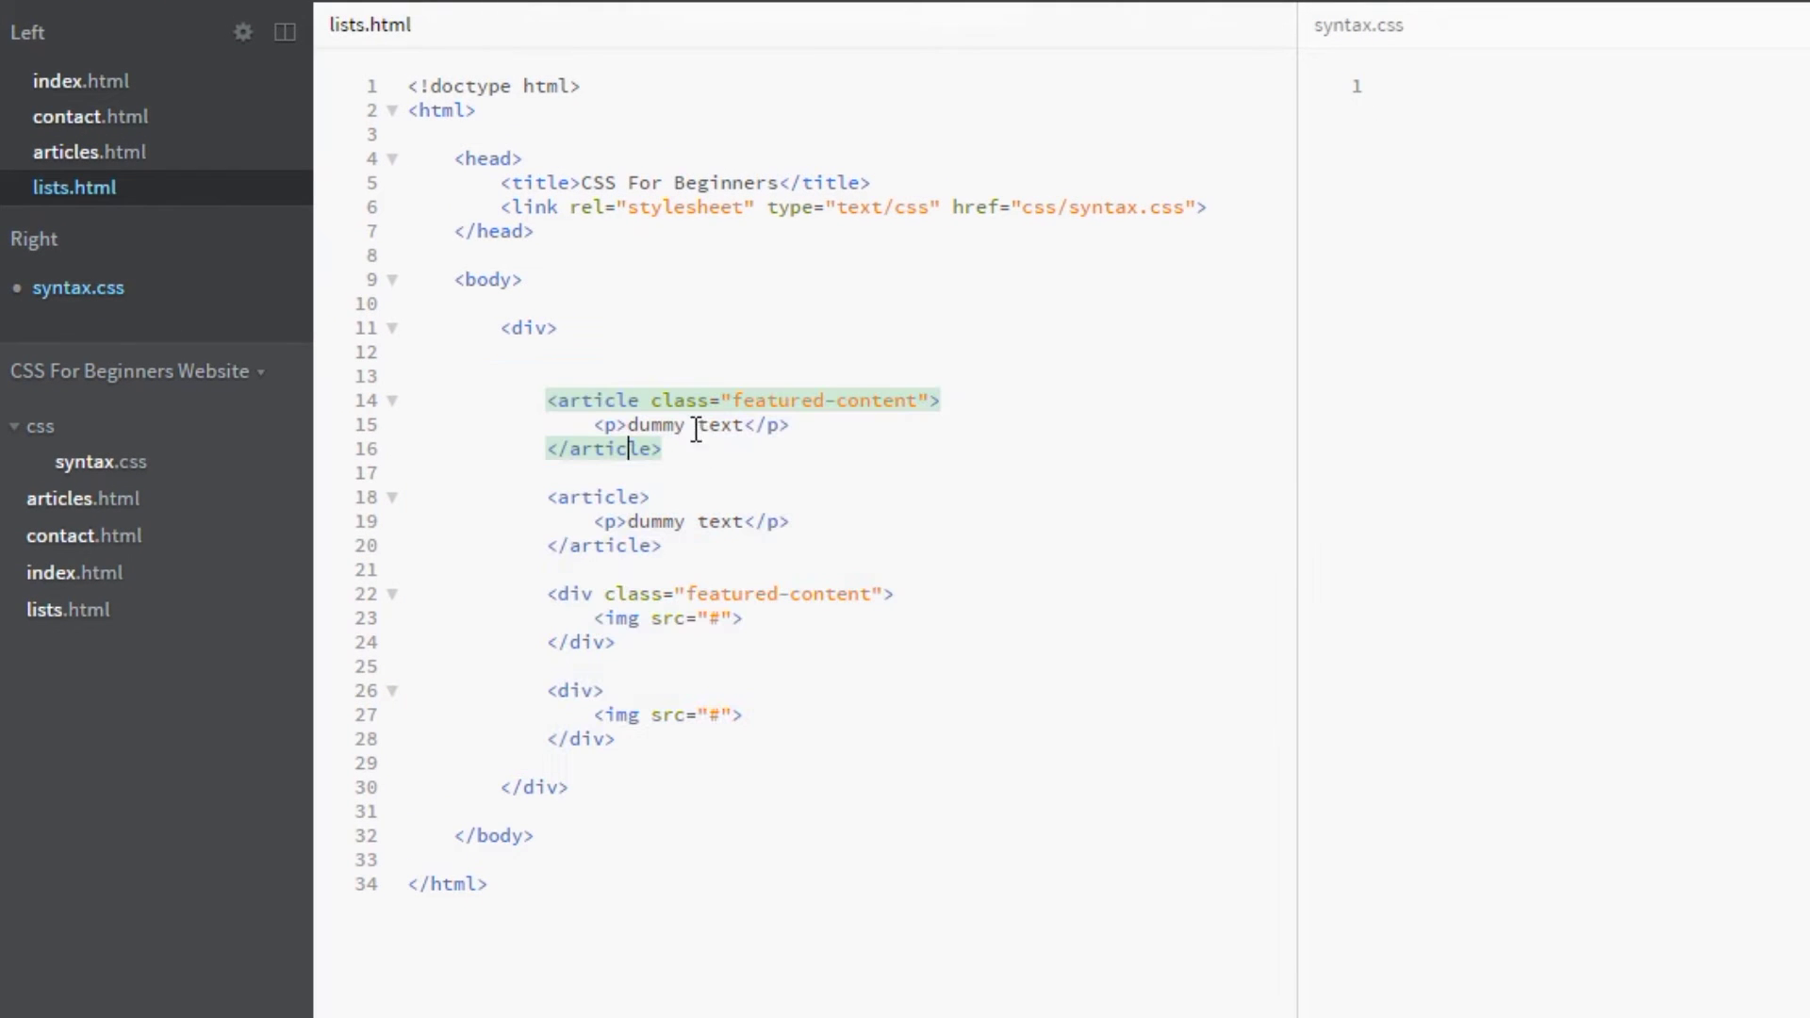
pyautogui.click(603, 497)
pyautogui.moveTo(635, 648); pyautogui.dragTo(550, 595)
pyautogui.moveTo(619, 758); pyautogui.dragTo(564, 690)
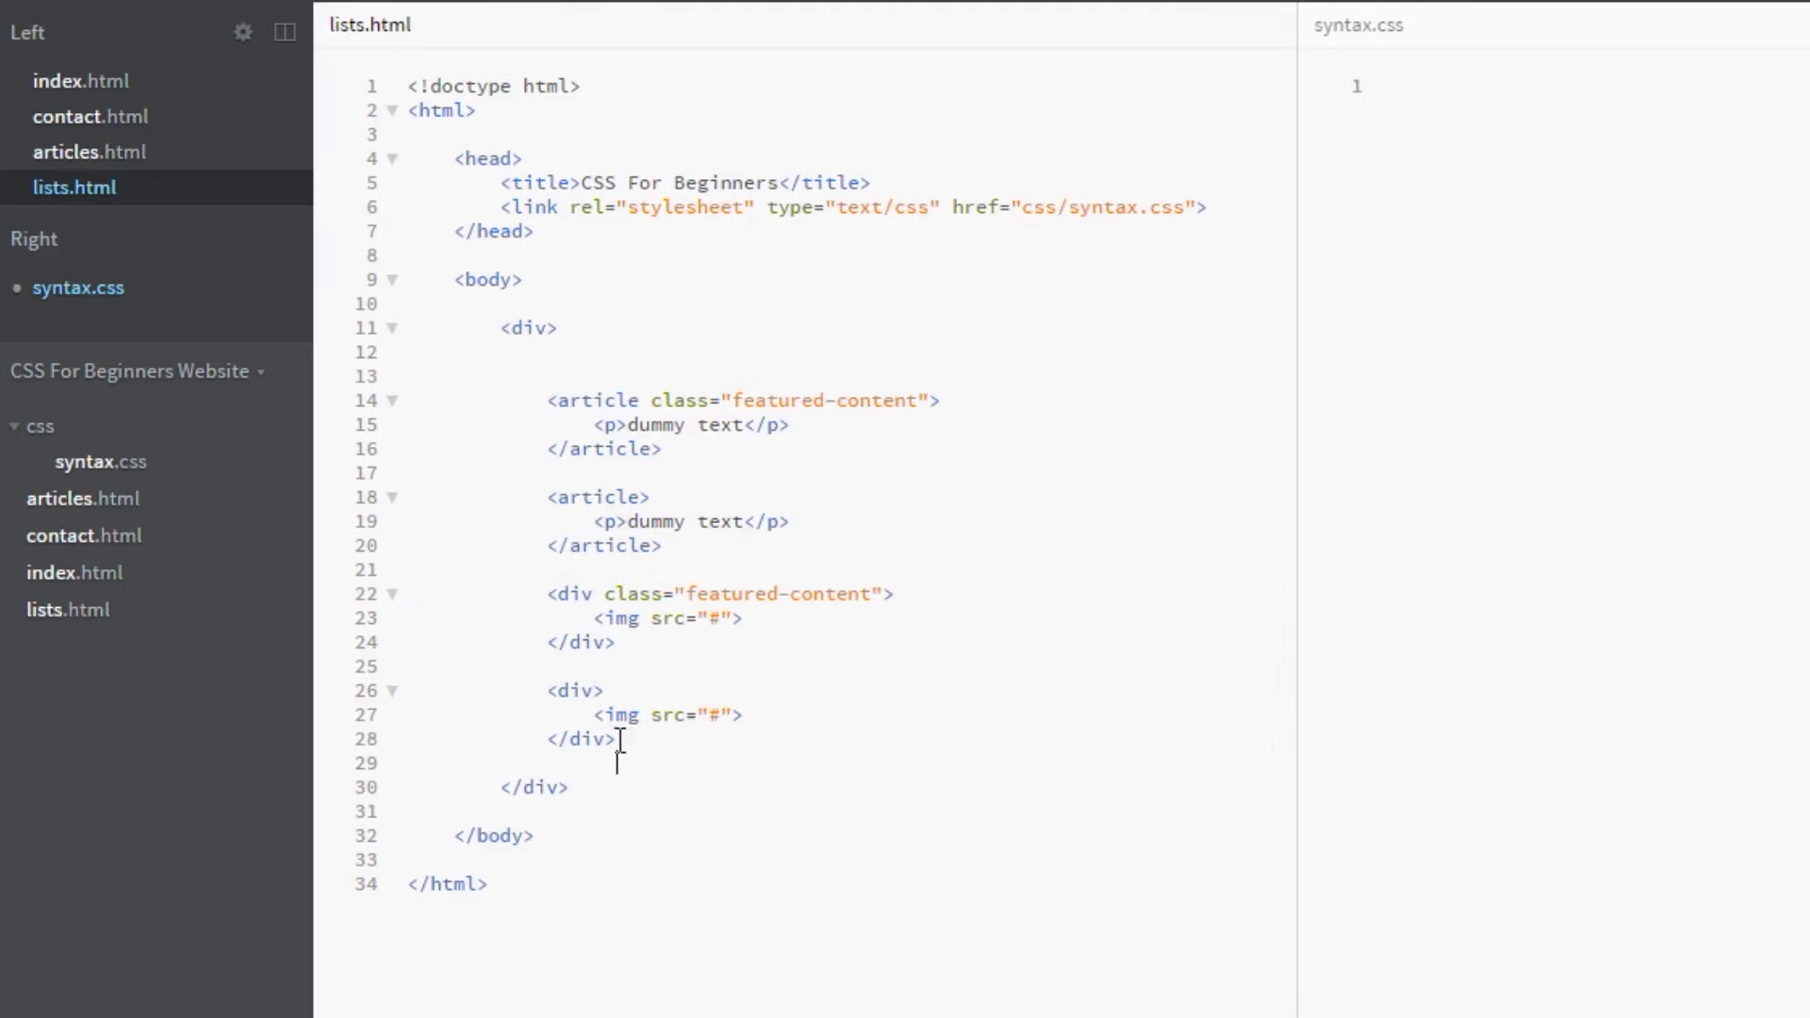
pyautogui.click(610, 646)
pyautogui.click(655, 714)
pyautogui.click(652, 621)
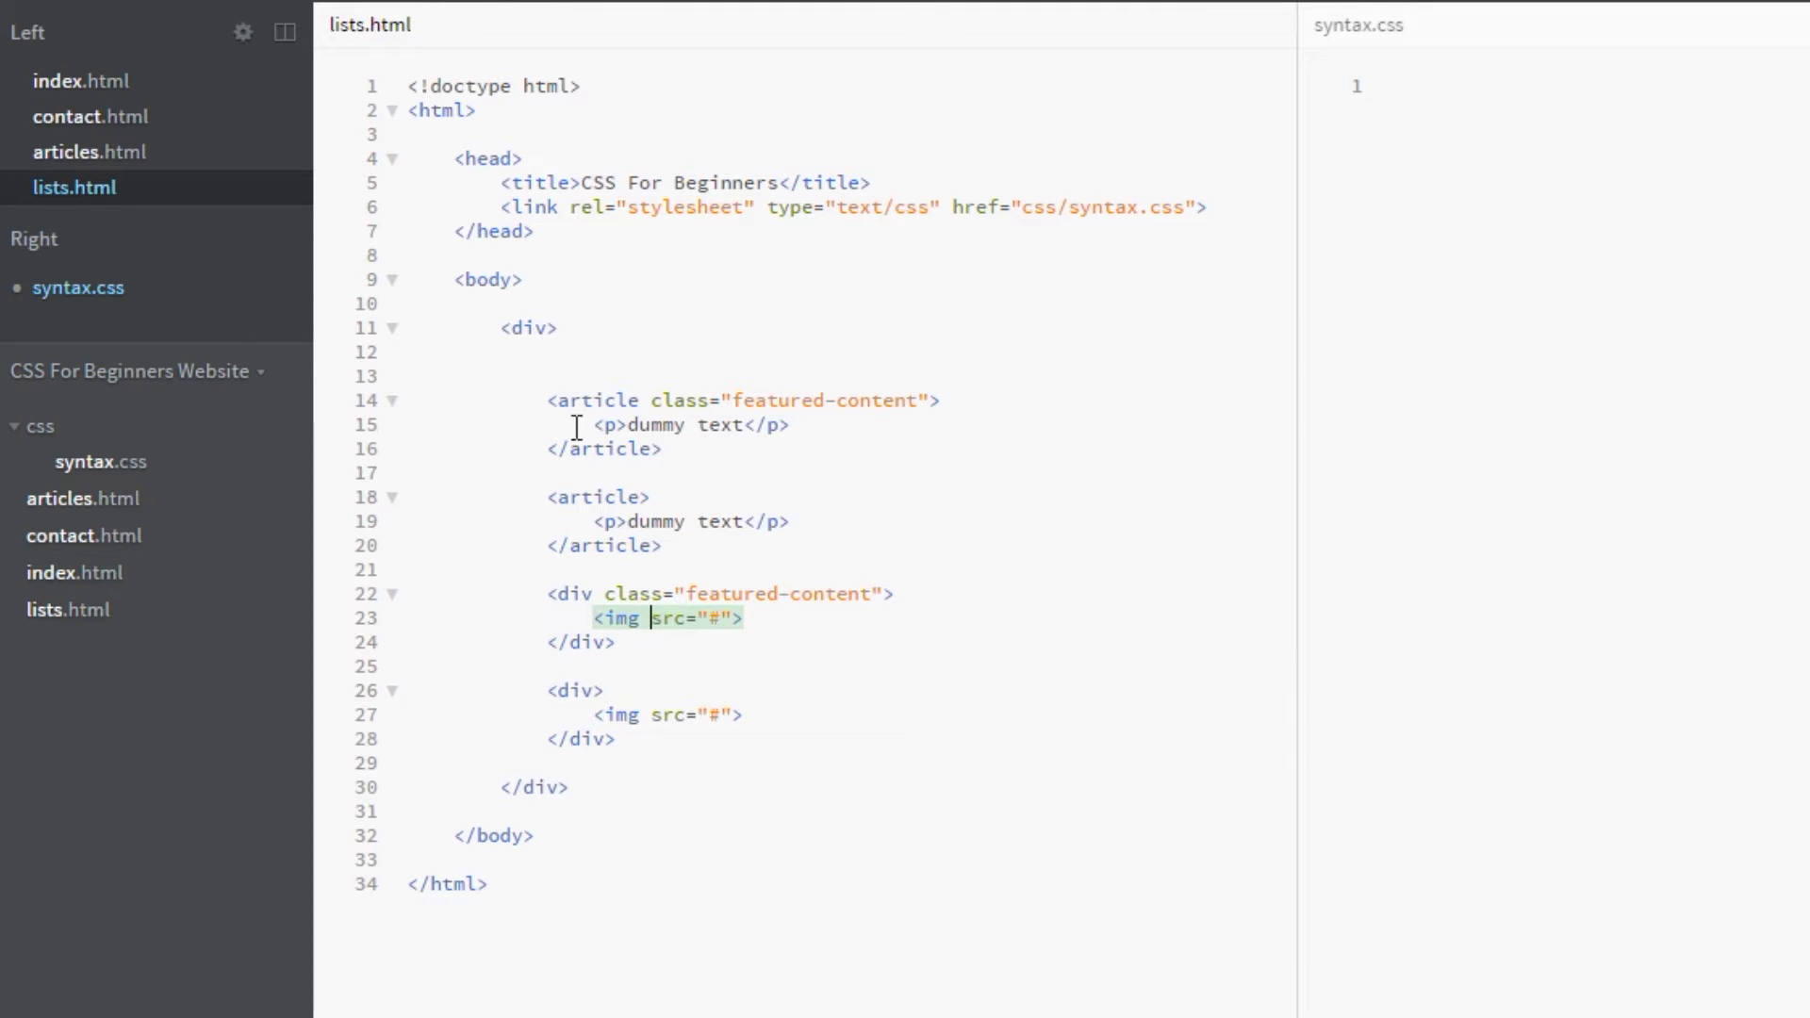
pyautogui.moveTo(545, 406); pyautogui.dragTo(731, 405)
pyautogui.click(733, 406)
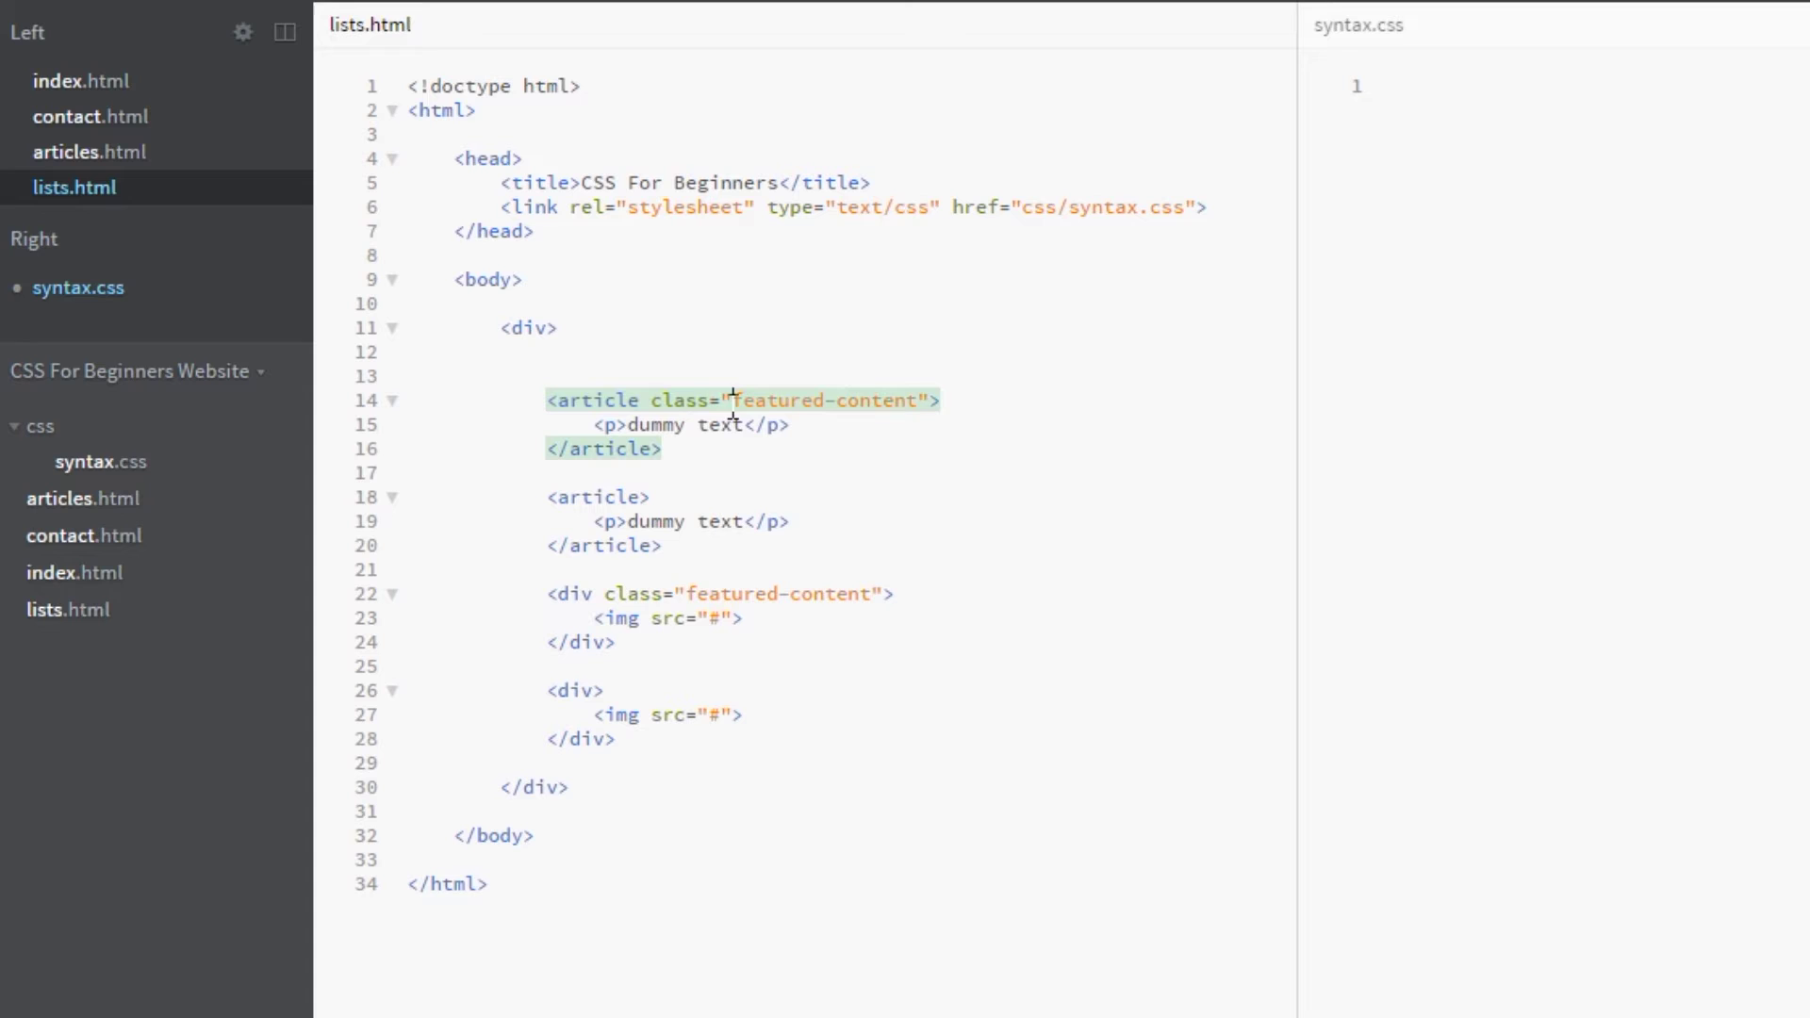
pyautogui.moveTo(557, 600); pyautogui.dragTo(791, 595)
pyautogui.click(848, 596)
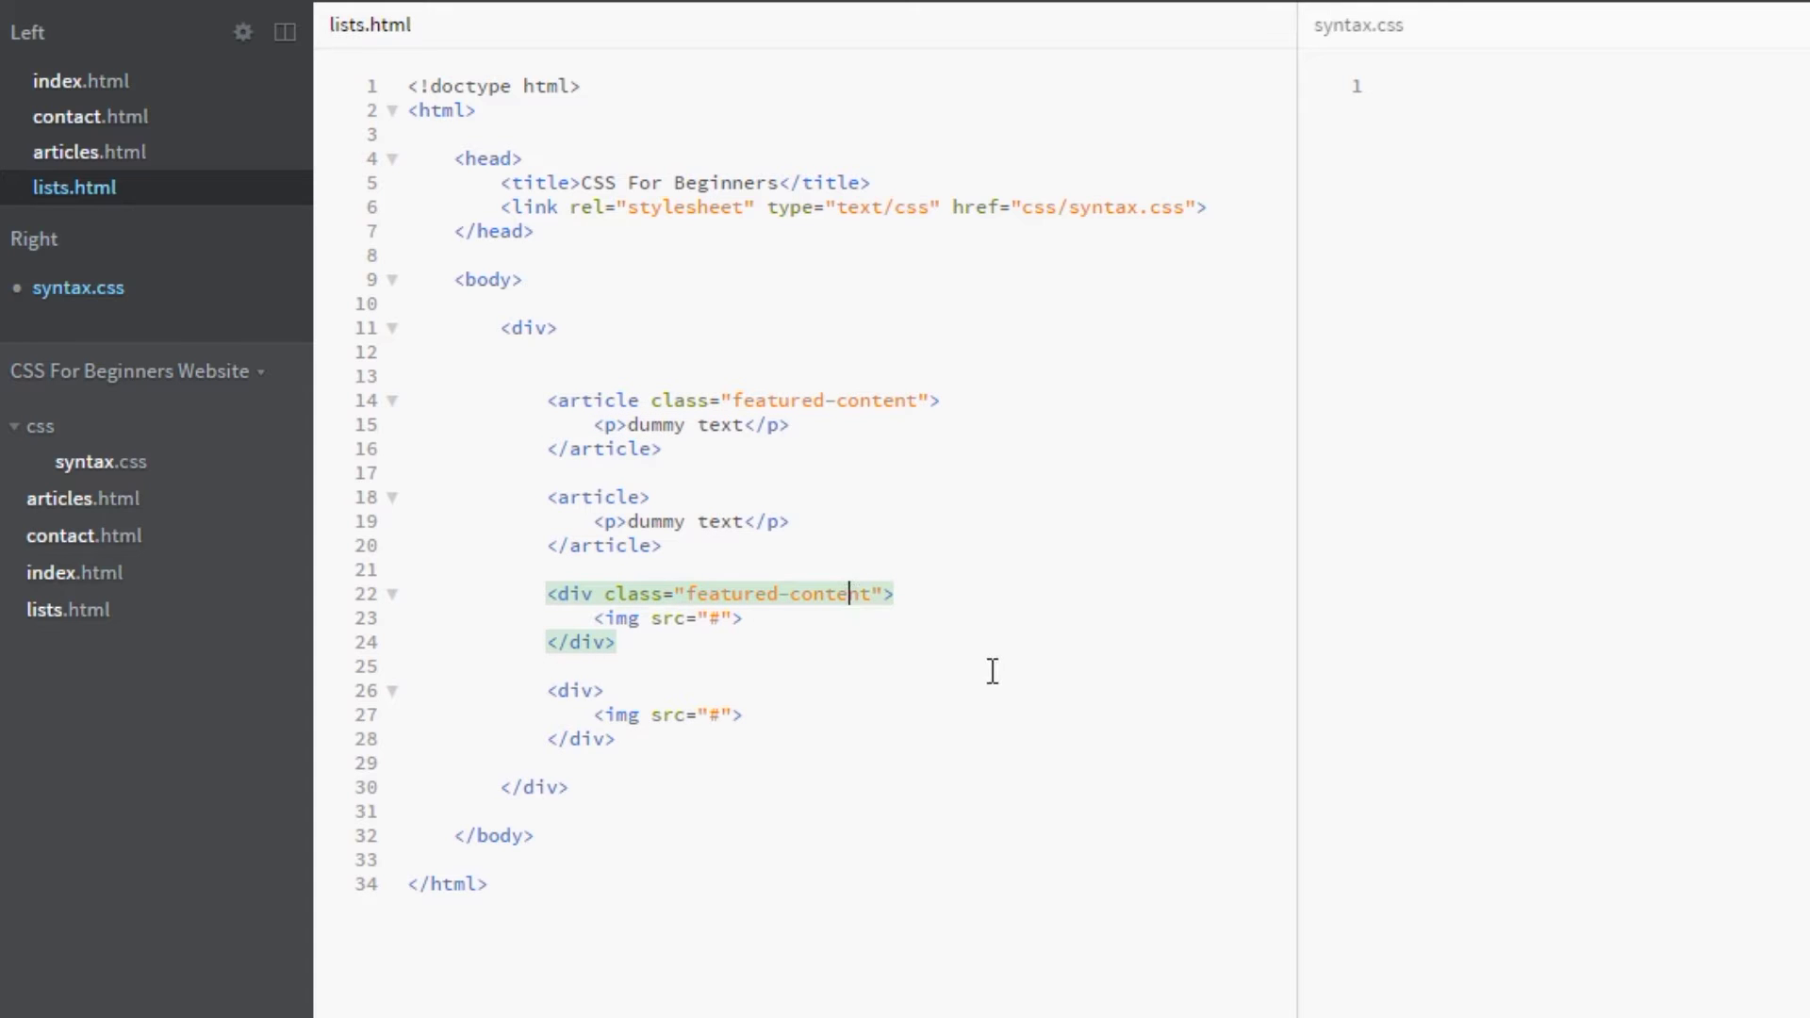
# Step: Switch between syntax.css and lists.html, marking the featured article, featured div and its image
pyautogui.click(1488, 70)
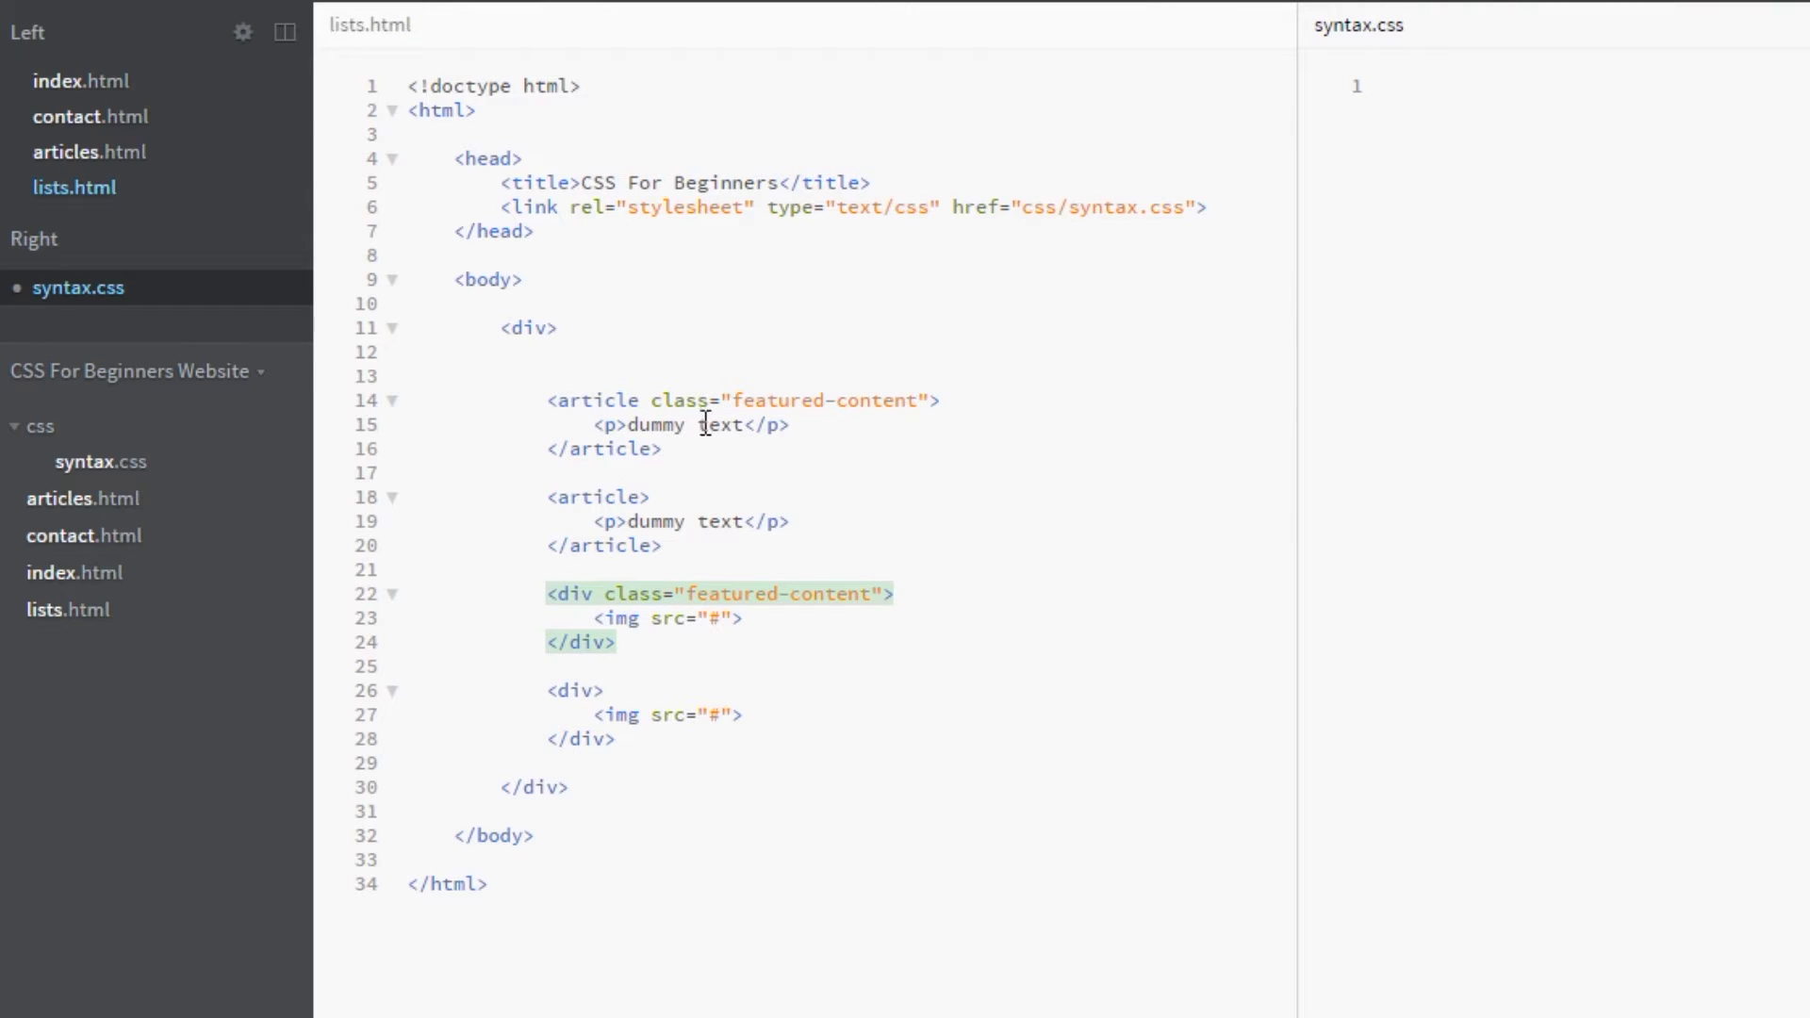
pyautogui.click(657, 427)
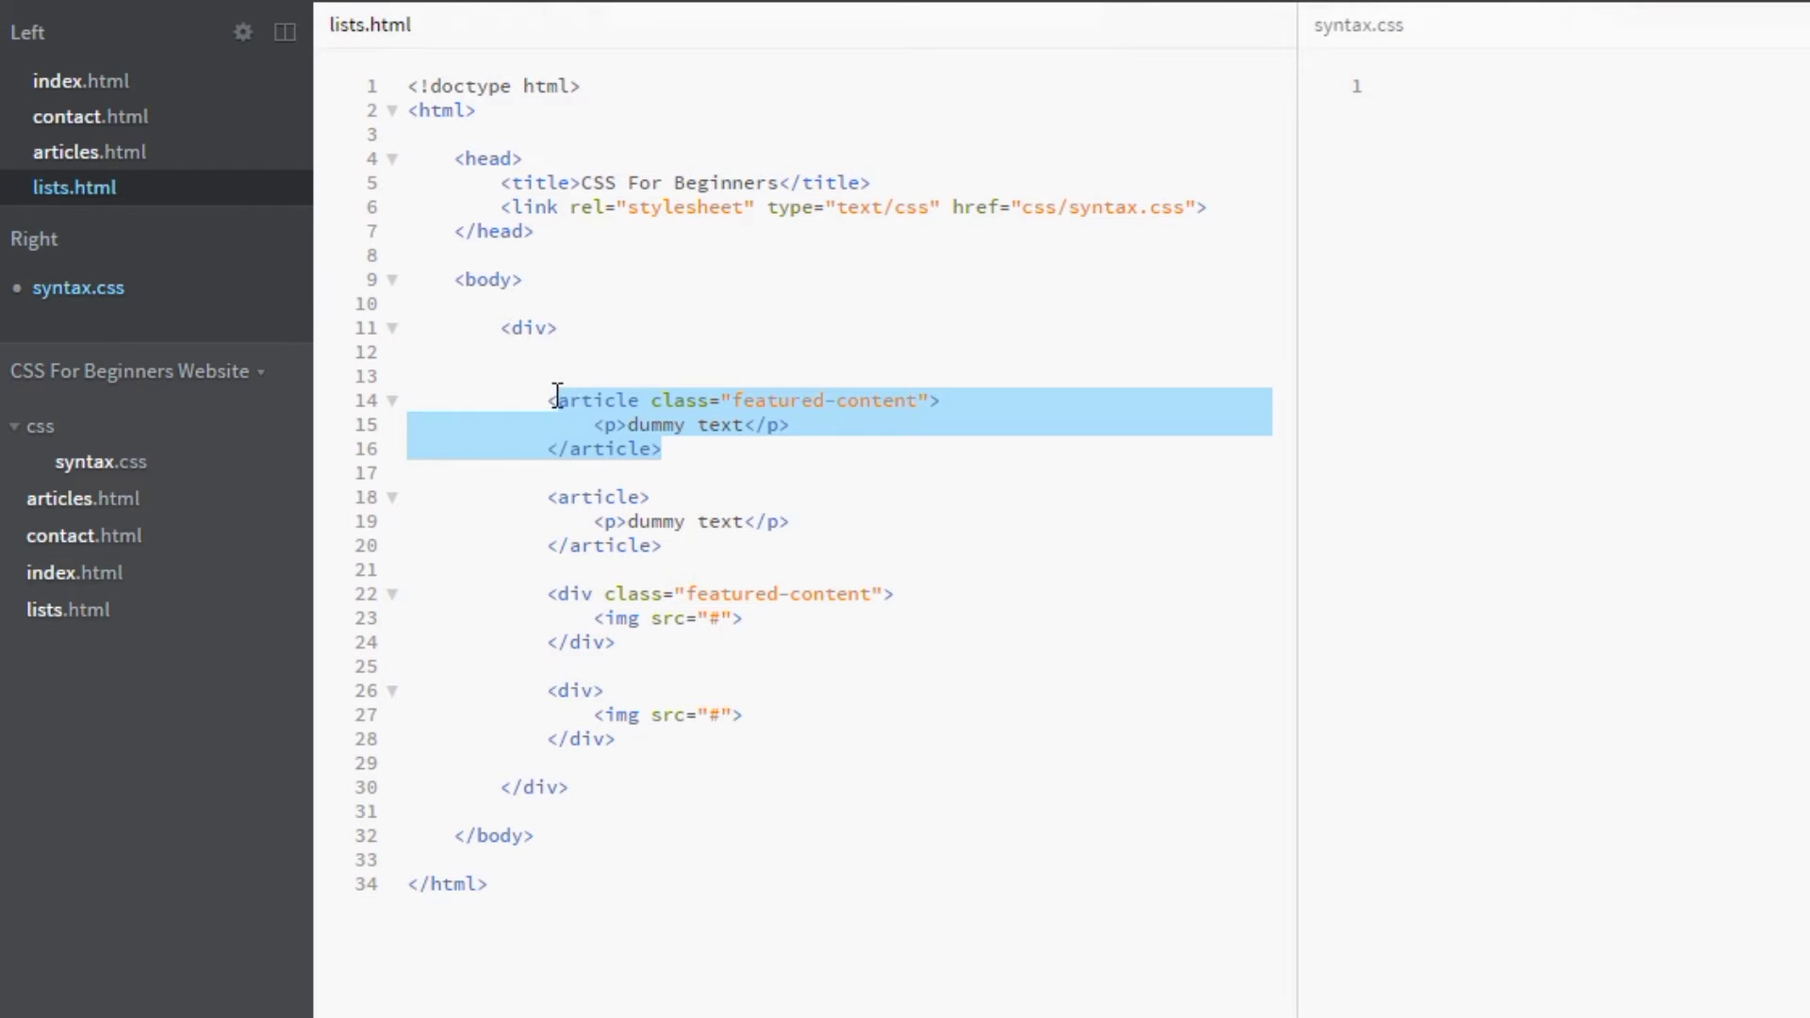
pyautogui.click(644, 657)
pyautogui.keyDown('shift'); pyautogui.click(550, 594); pyautogui.keyUp('shift')
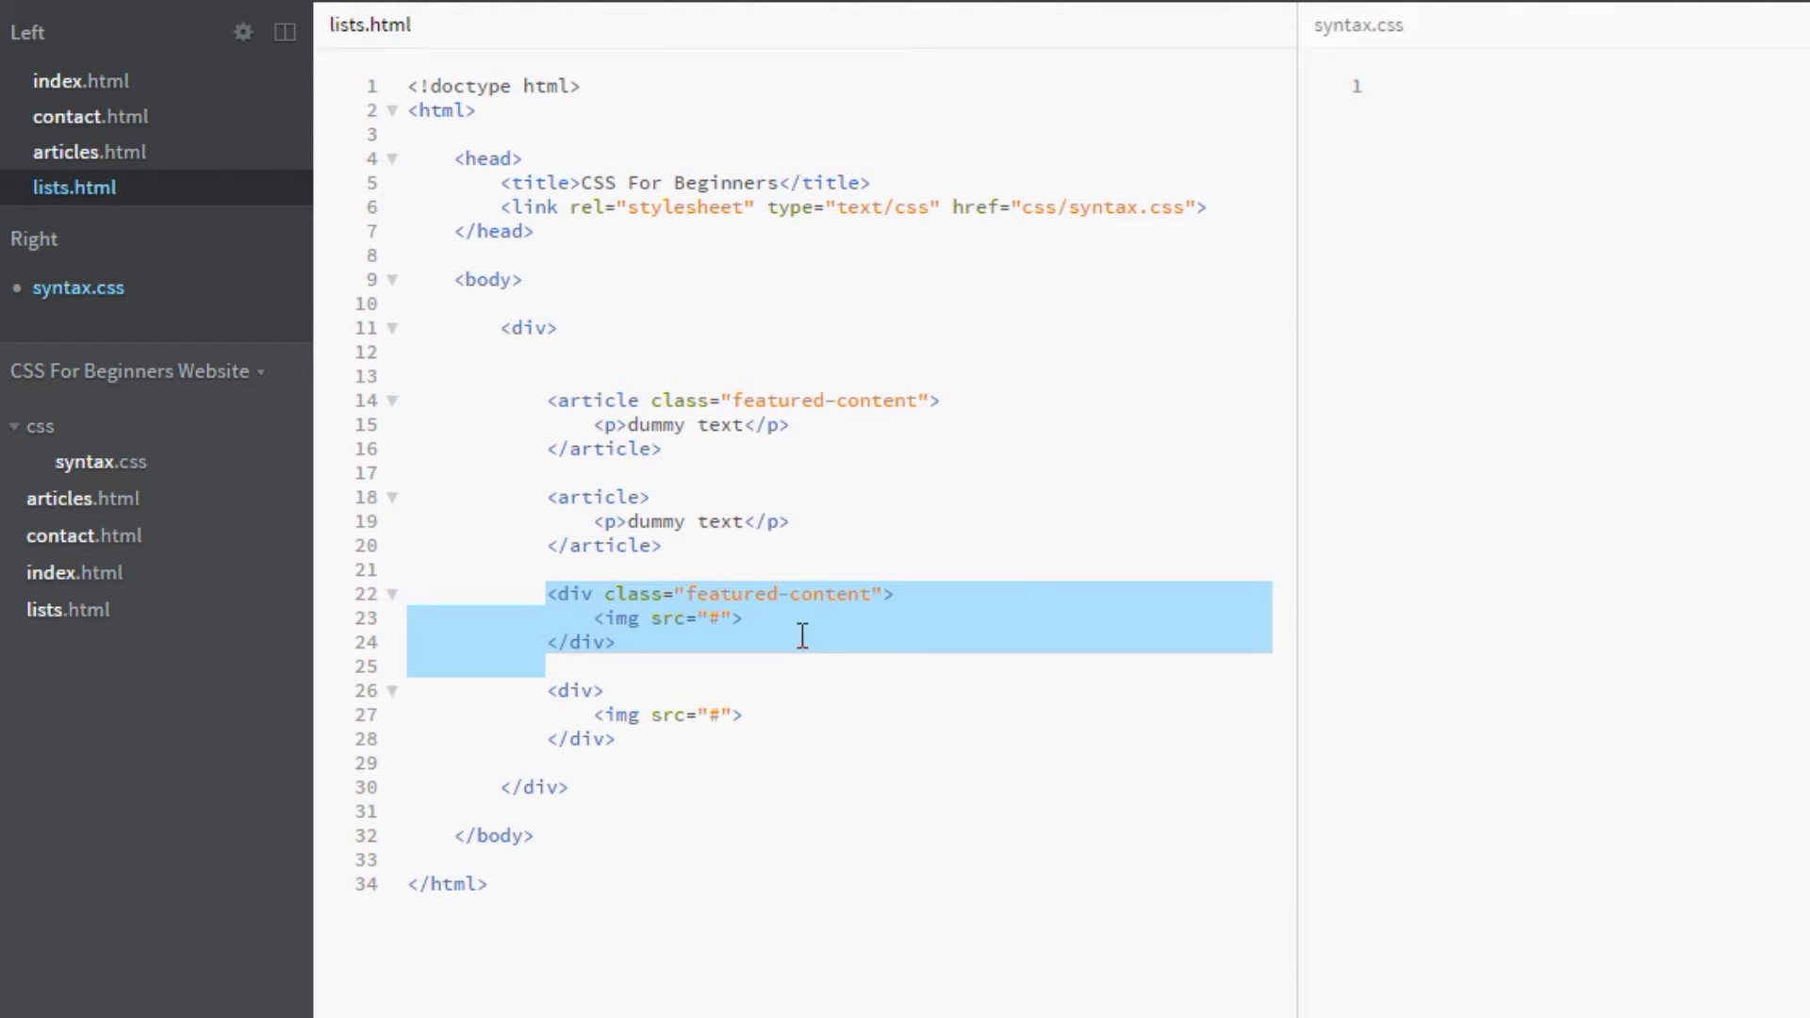
pyautogui.click(801, 623)
pyautogui.click(817, 595)
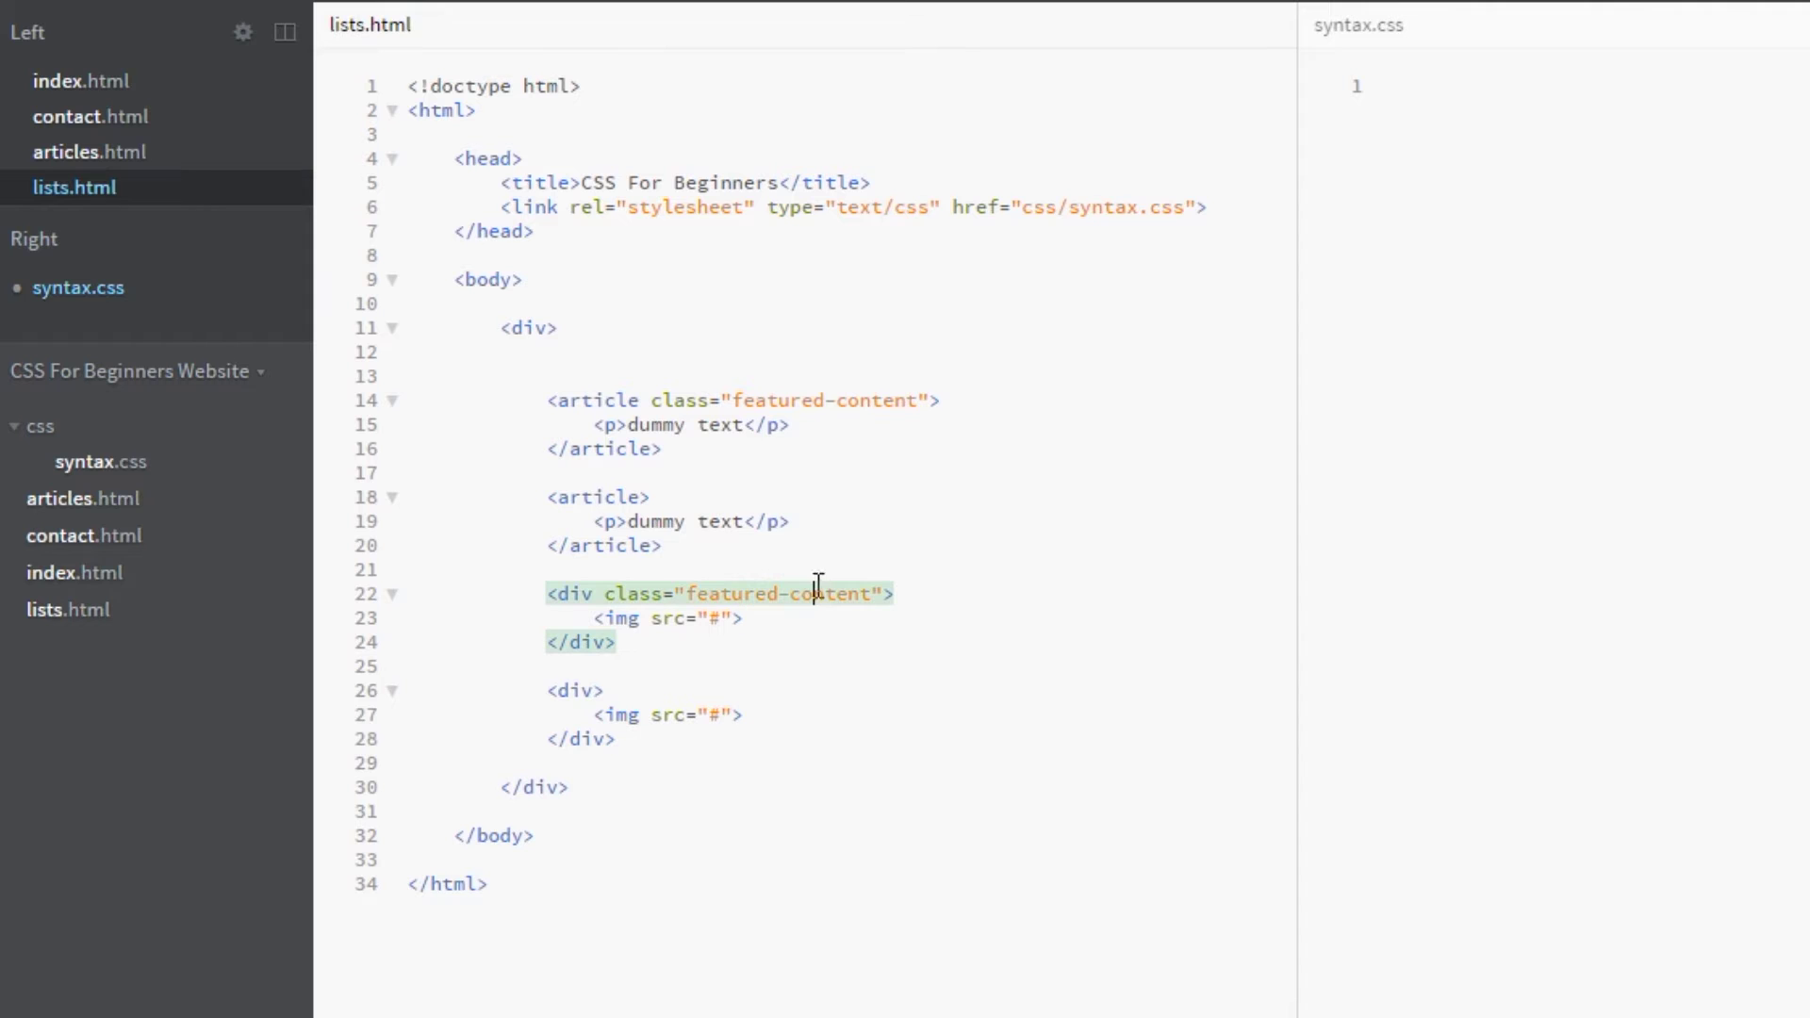
pyautogui.click(816, 401)
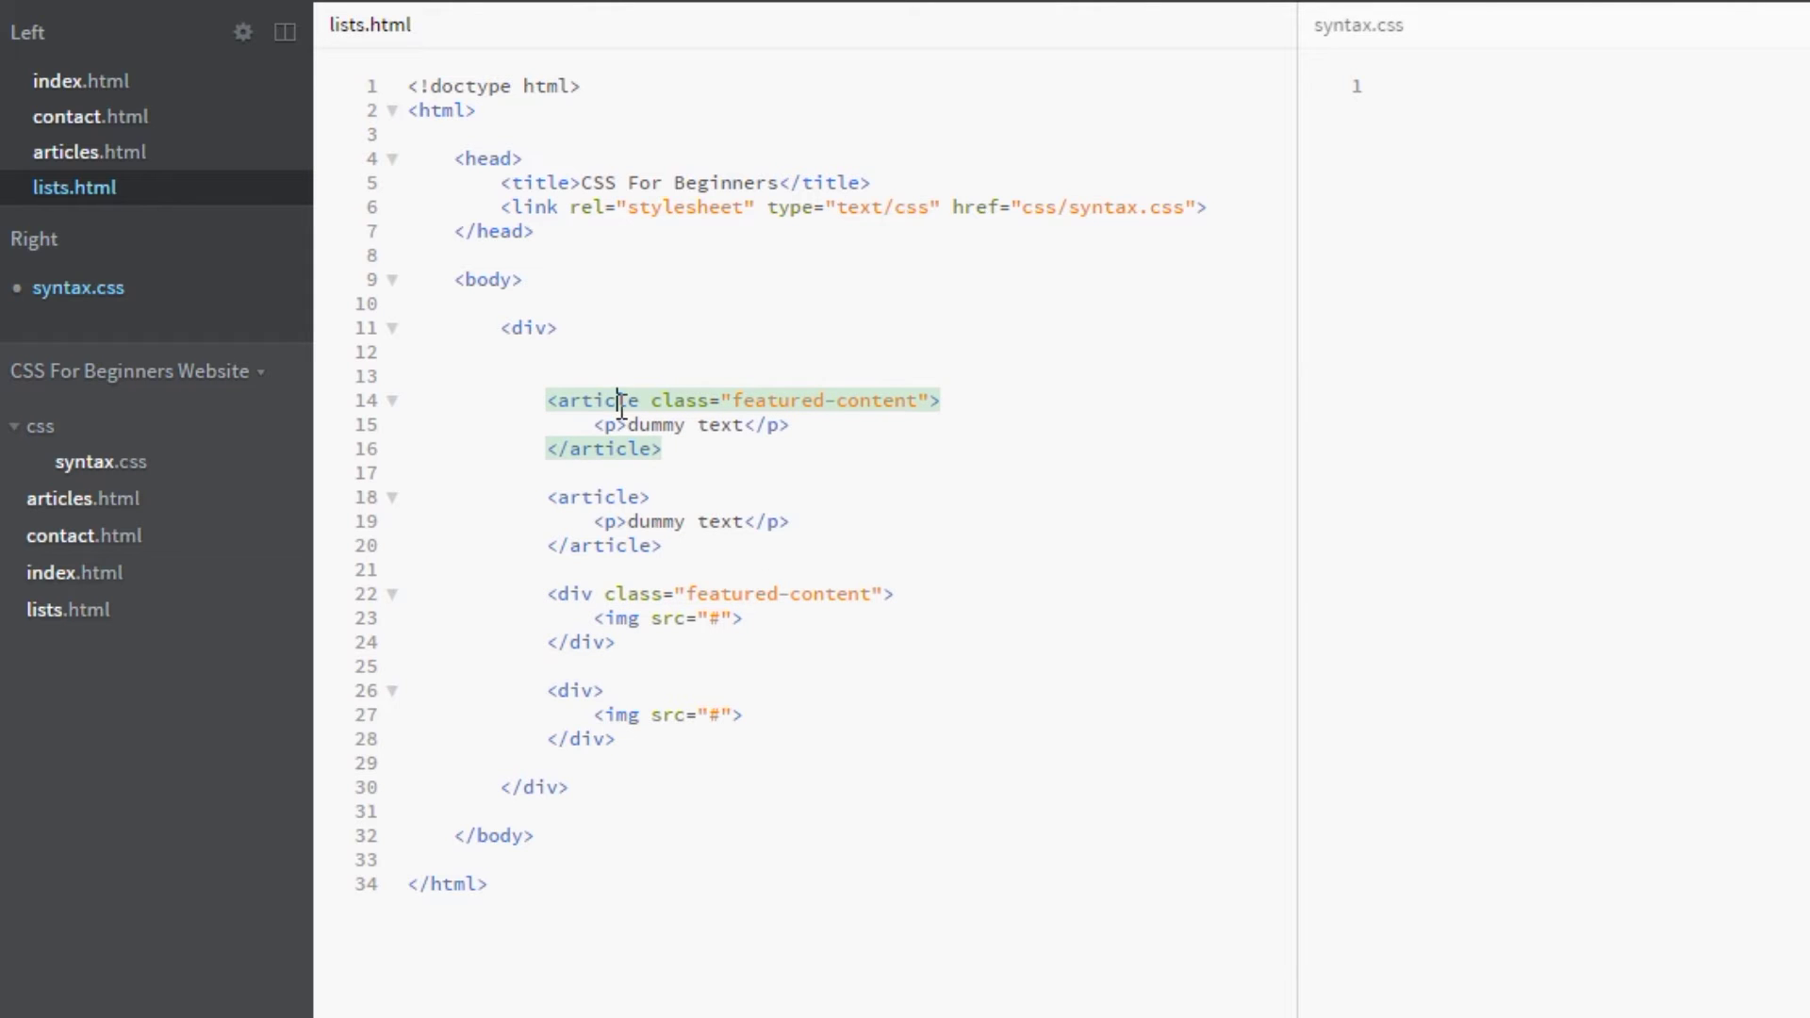
pyautogui.click(614, 617)
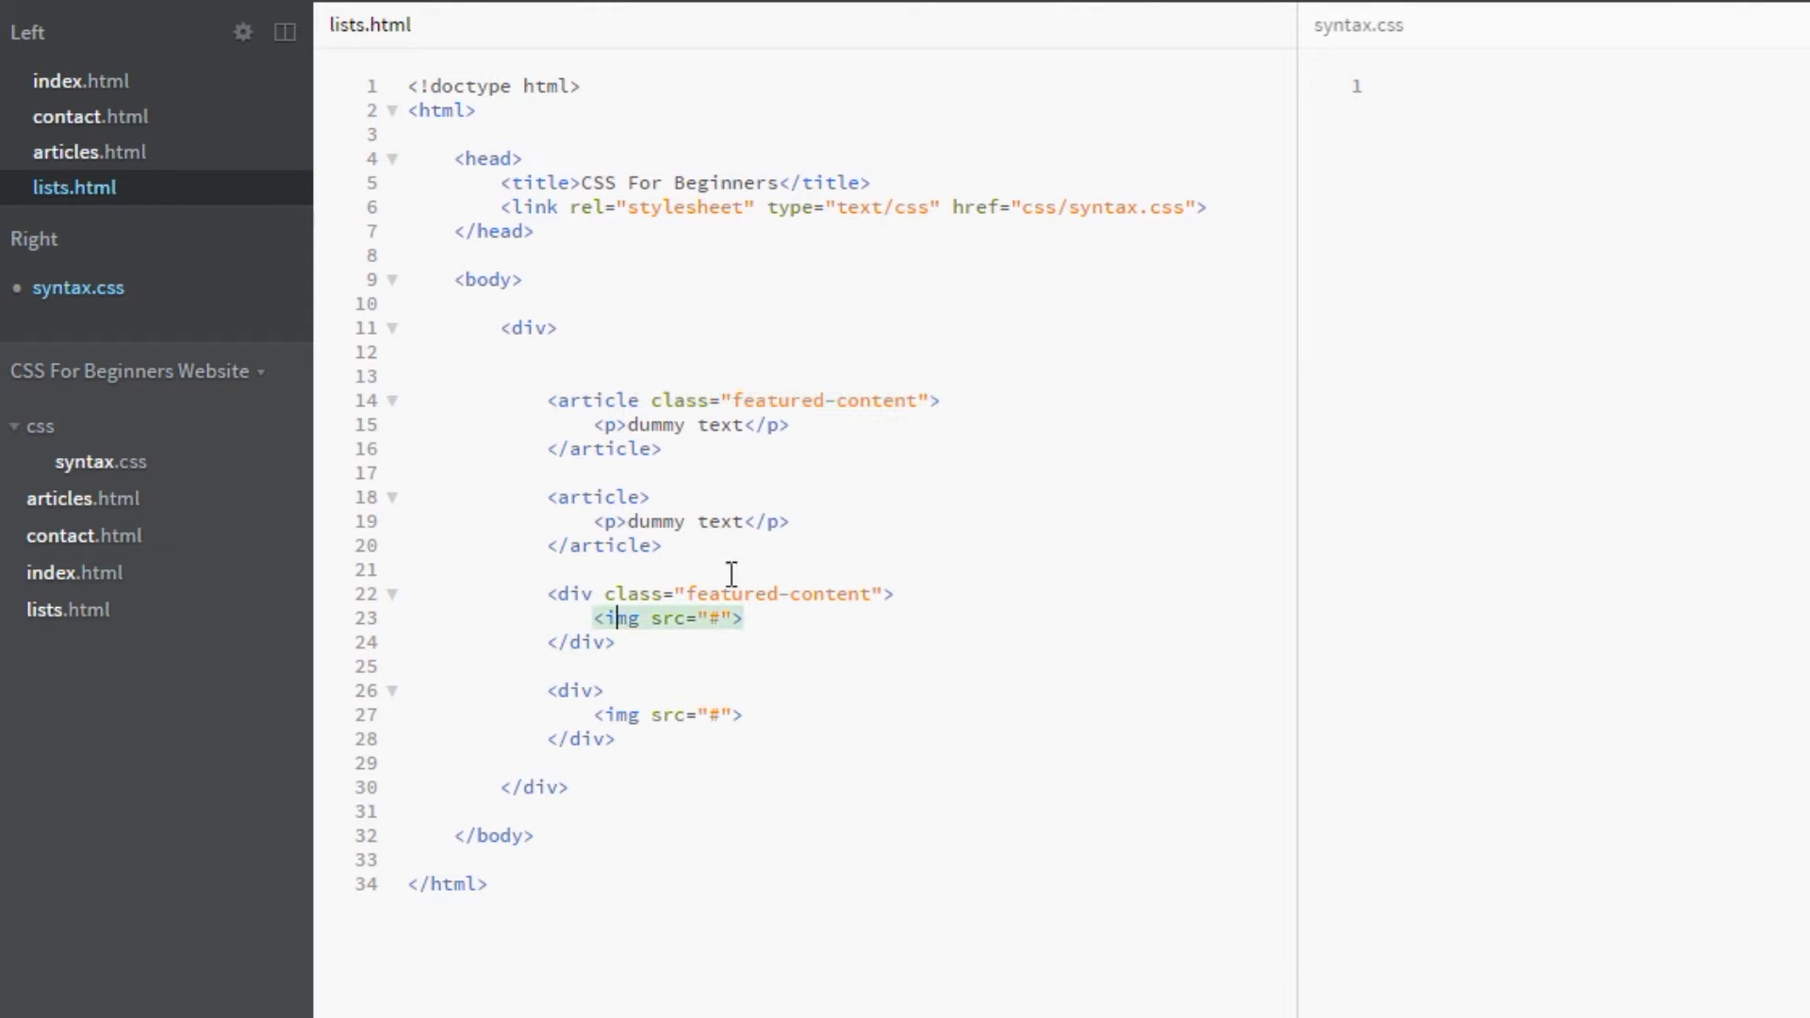
pyautogui.click(1473, 104)
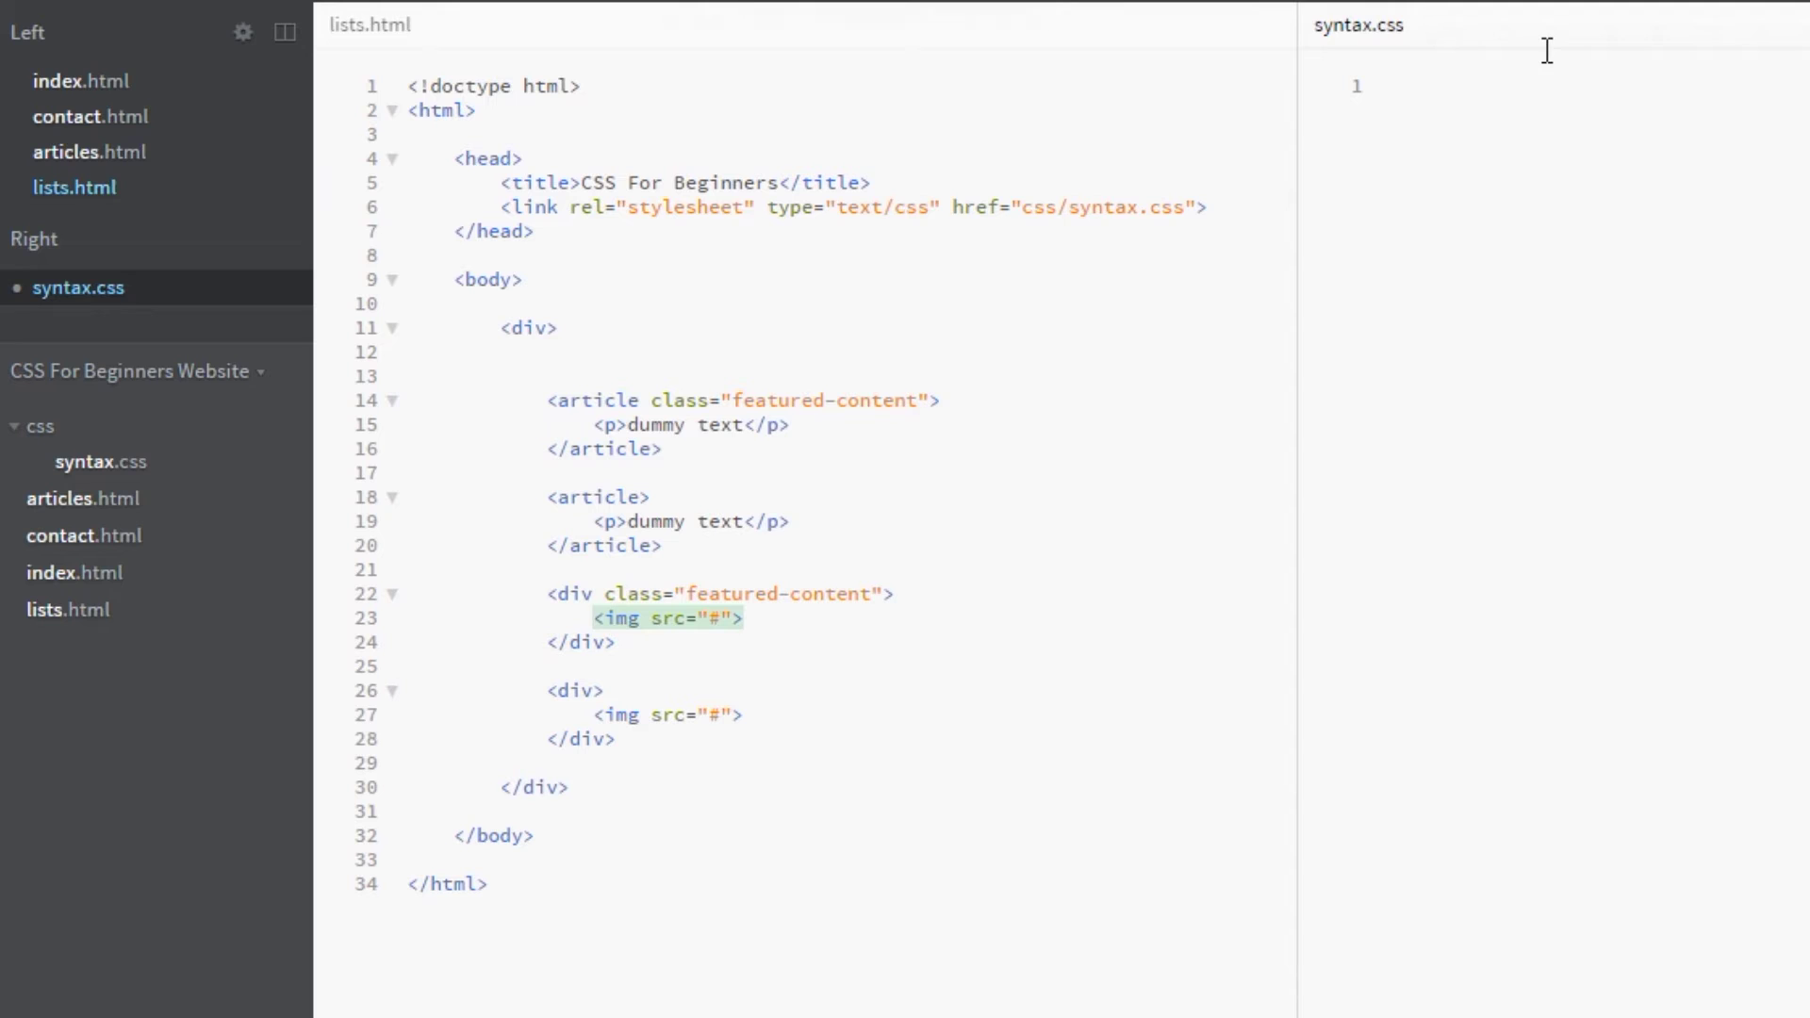
pyautogui.write('.featured-co')
pyautogui.write('ntent{')
pyautogui.write('}')
# Step: Split the empty .featured-content{} braces onto separate lines in syntax.css
pyautogui.press('Return')
pyautogui.press('Return')
pyautogui.click(826, 402)
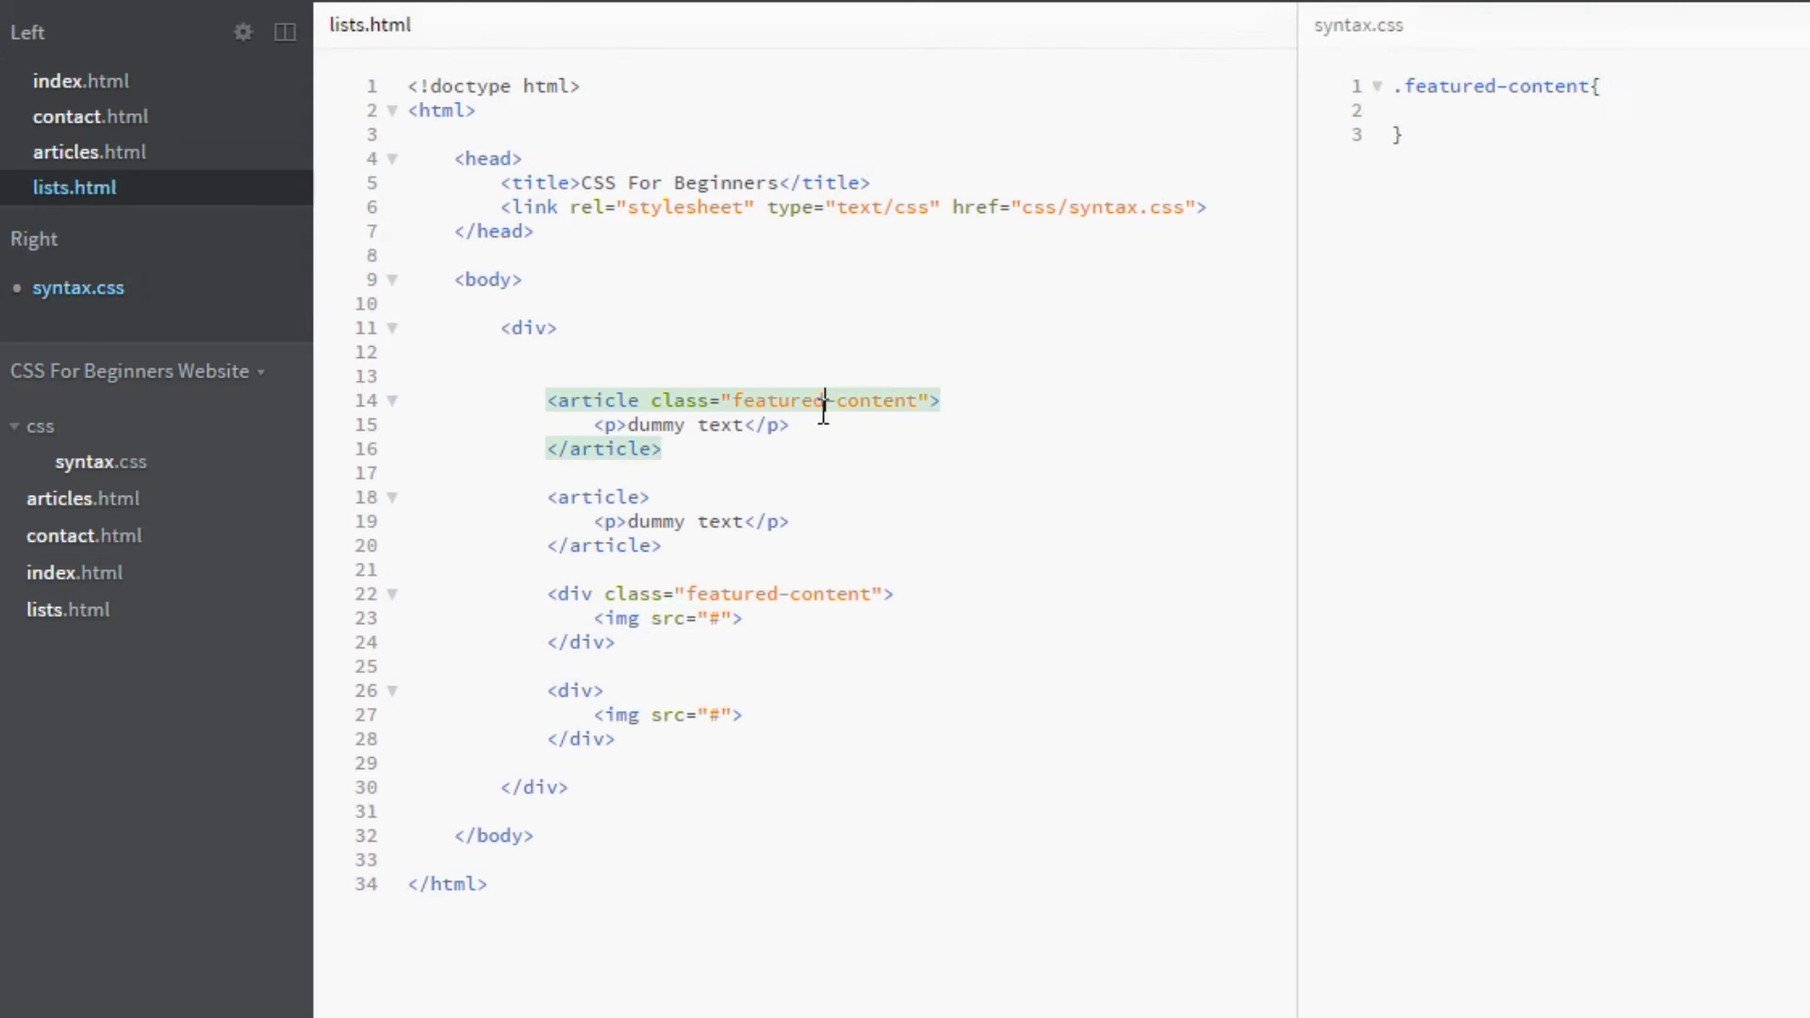
pyautogui.click(802, 593)
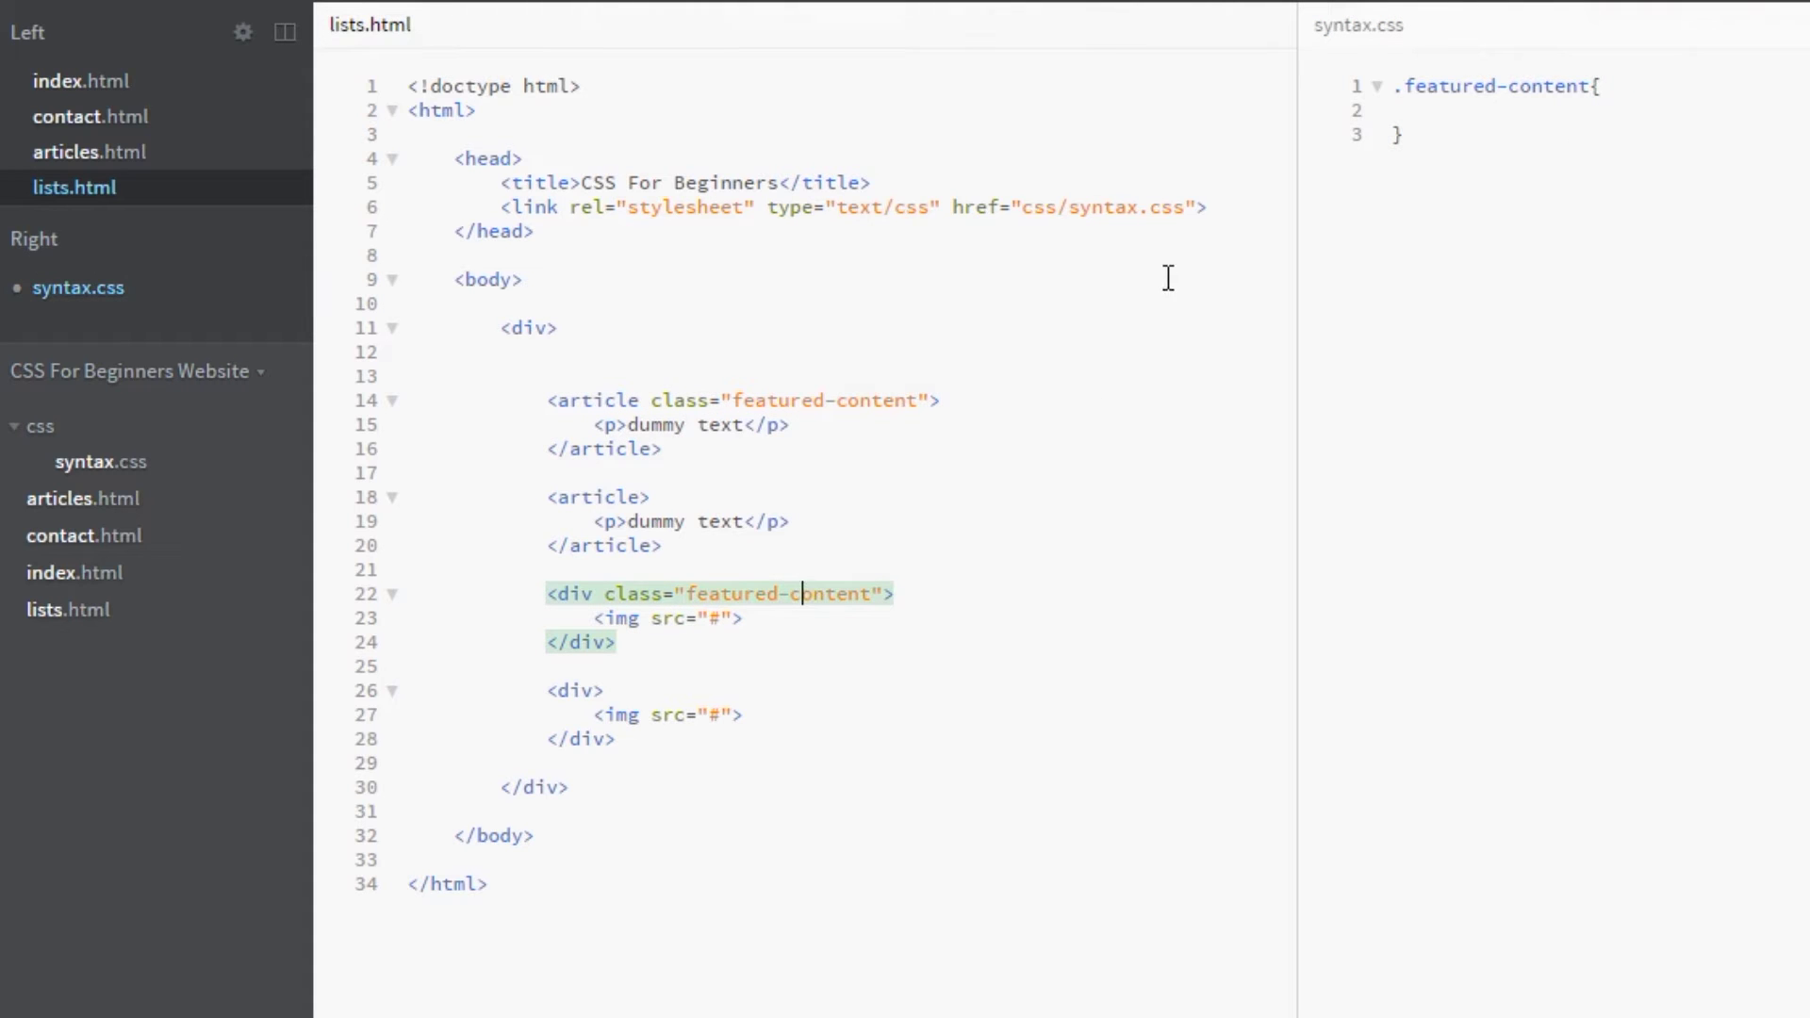
pyautogui.click(1401, 86)
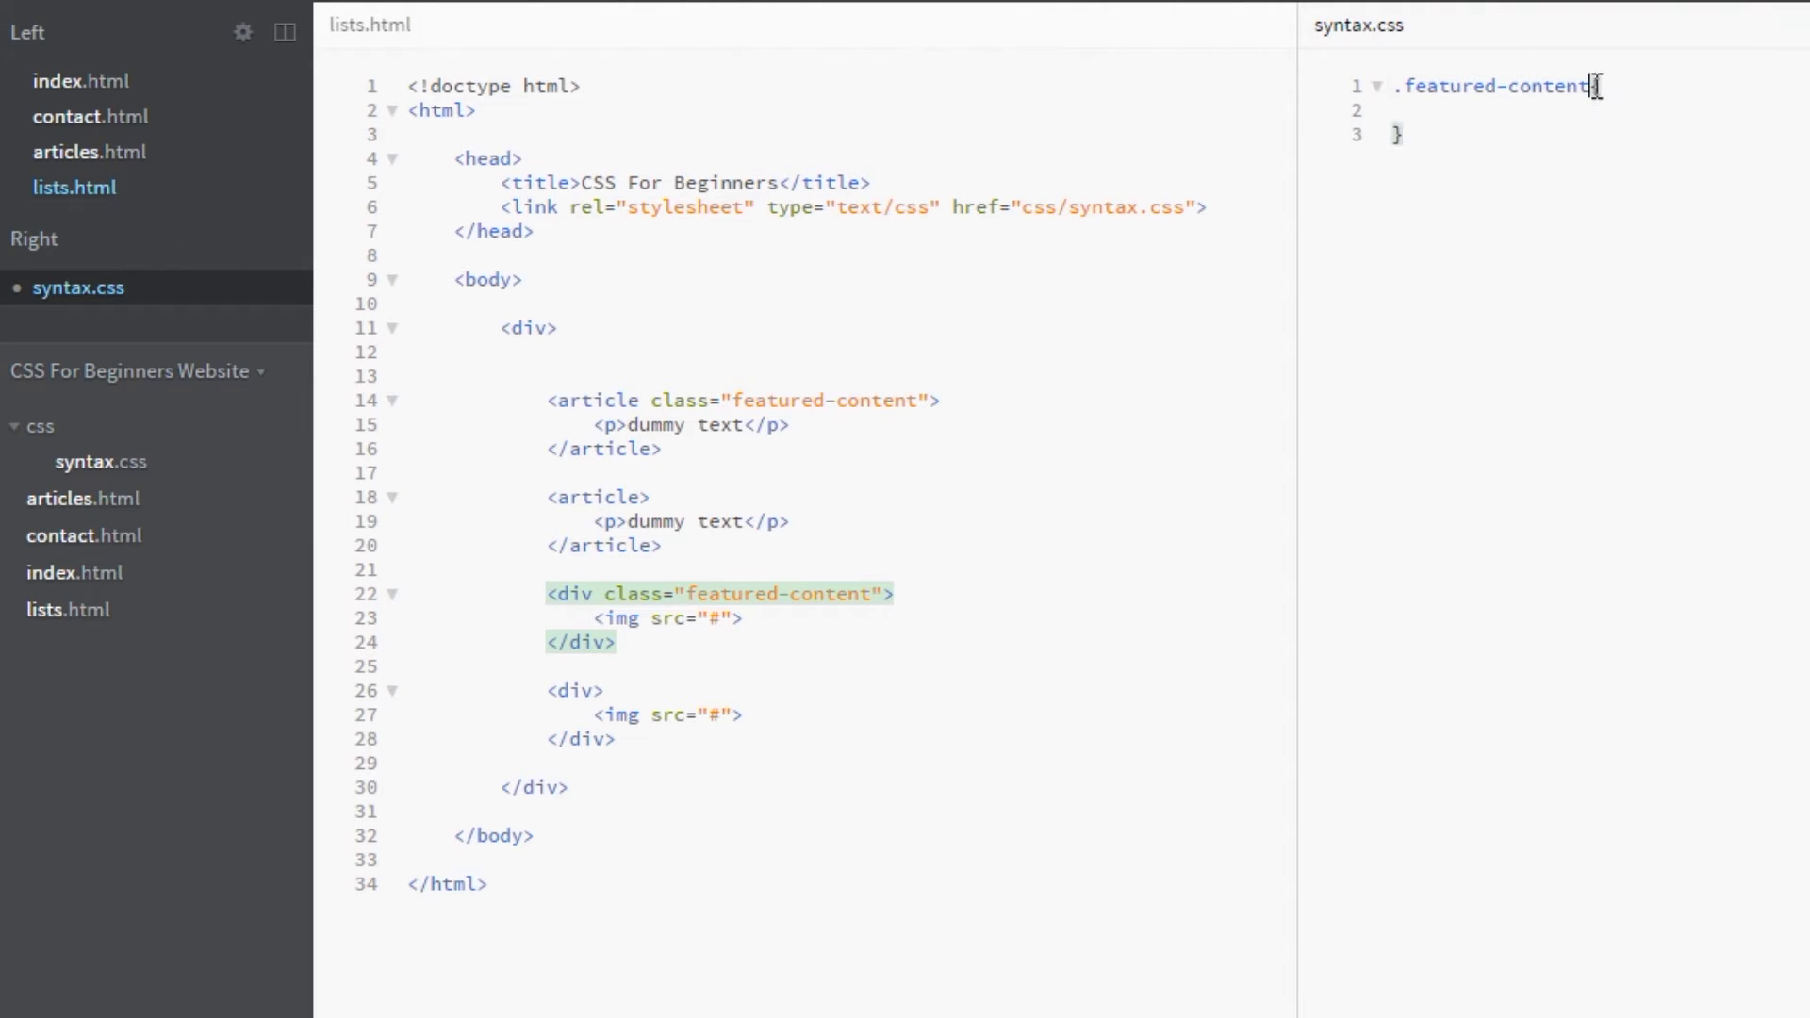
# Step: Delete the old .featured-content selector and review the featured article block in lists.html
pyautogui.moveTo(1591, 86); pyautogui.dragTo(1381, 90)
pyautogui.press('BackSpace')
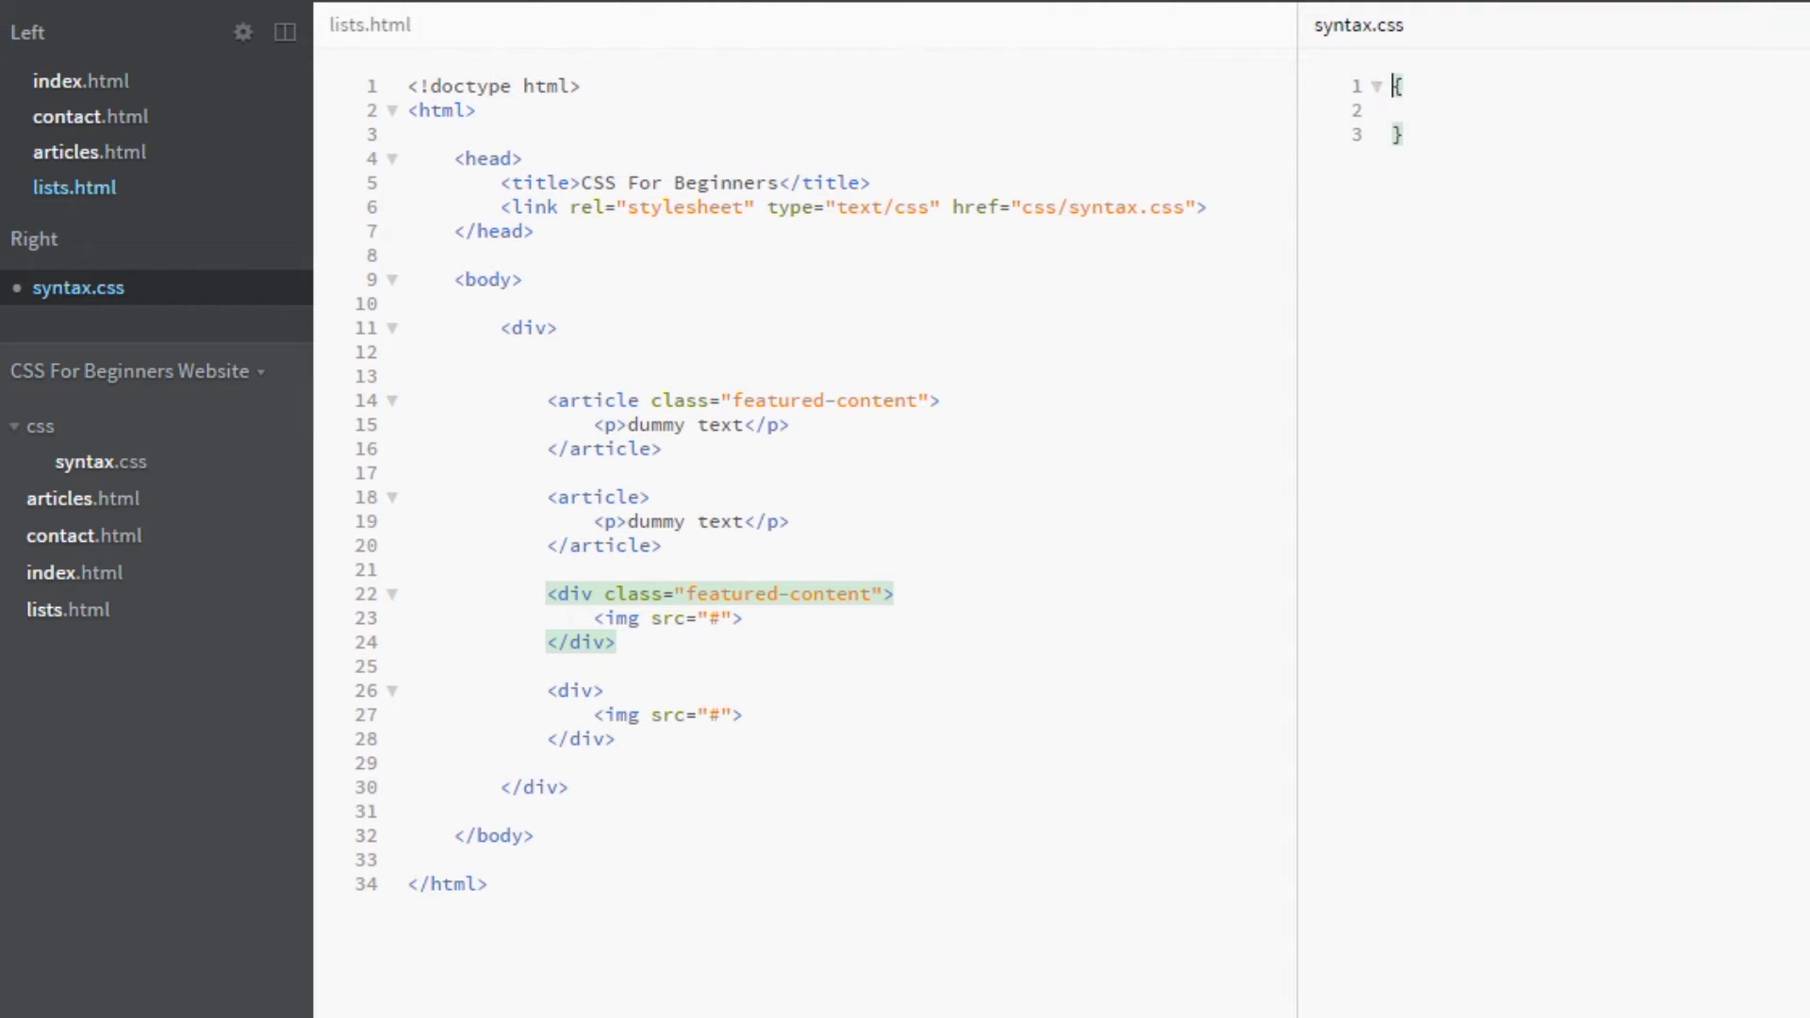
pyautogui.write('artic')
pyautogui.write('le')
pyautogui.moveTo(663, 546); pyautogui.dragTo(551, 486)
pyautogui.moveTo(664, 451); pyautogui.dragTo(552, 396)
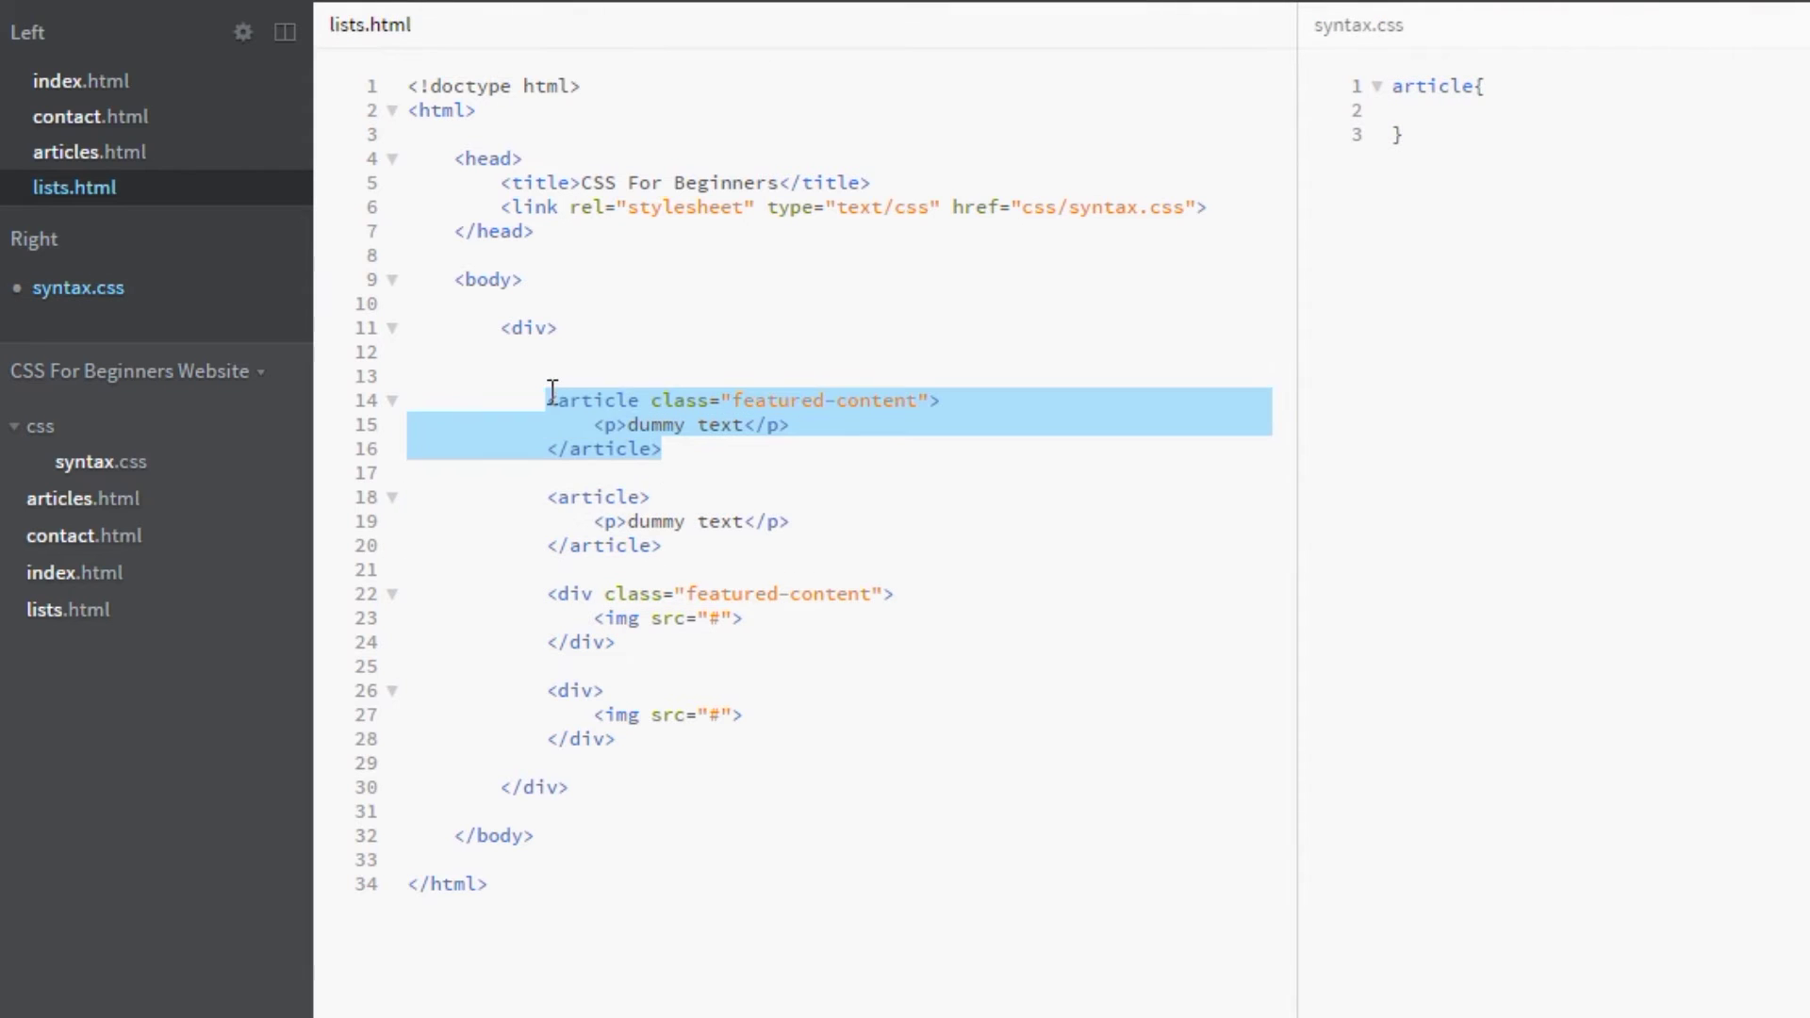
pyautogui.click(765, 445)
pyautogui.moveTo(663, 450); pyautogui.dragTo(550, 396)
pyautogui.moveTo(741, 402); pyautogui.dragTo(1040, 400)
pyautogui.click(933, 401)
# Step: Build the article .featured-content selector and give its body background: red
pyautogui.click(1476, 86)
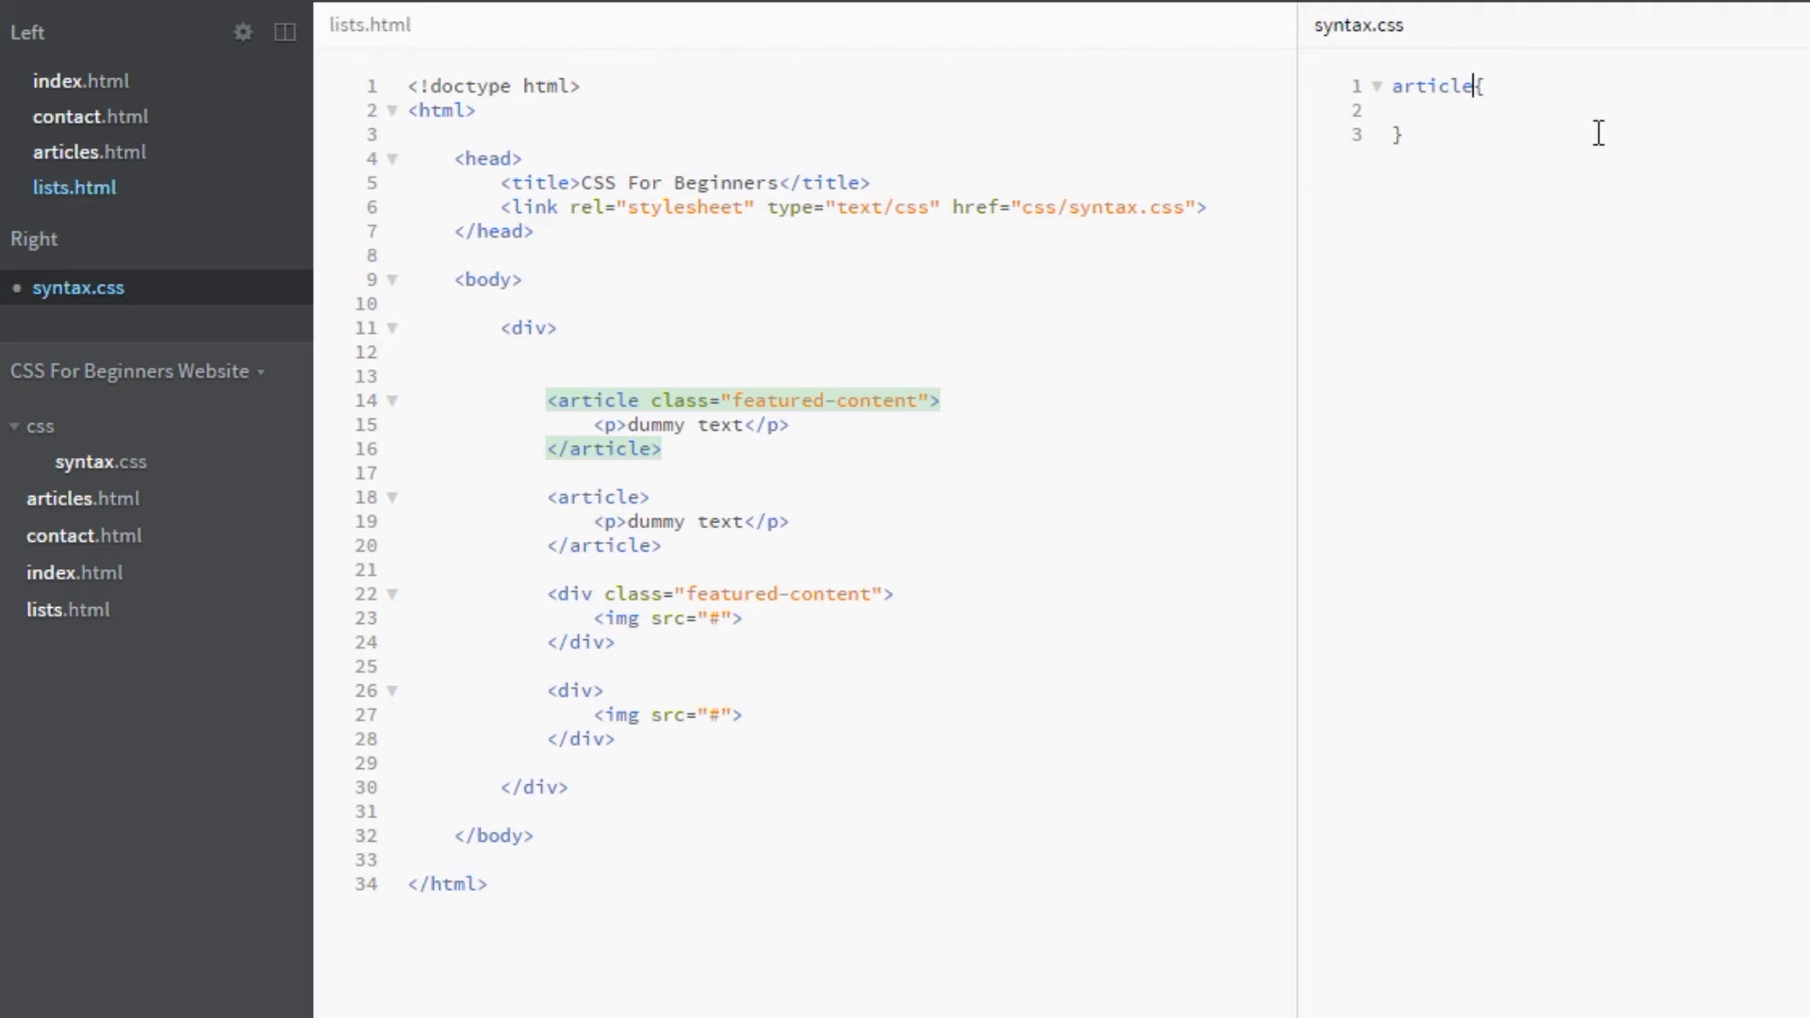
pyautogui.write('.fe')
pyautogui.write('atured-conten')
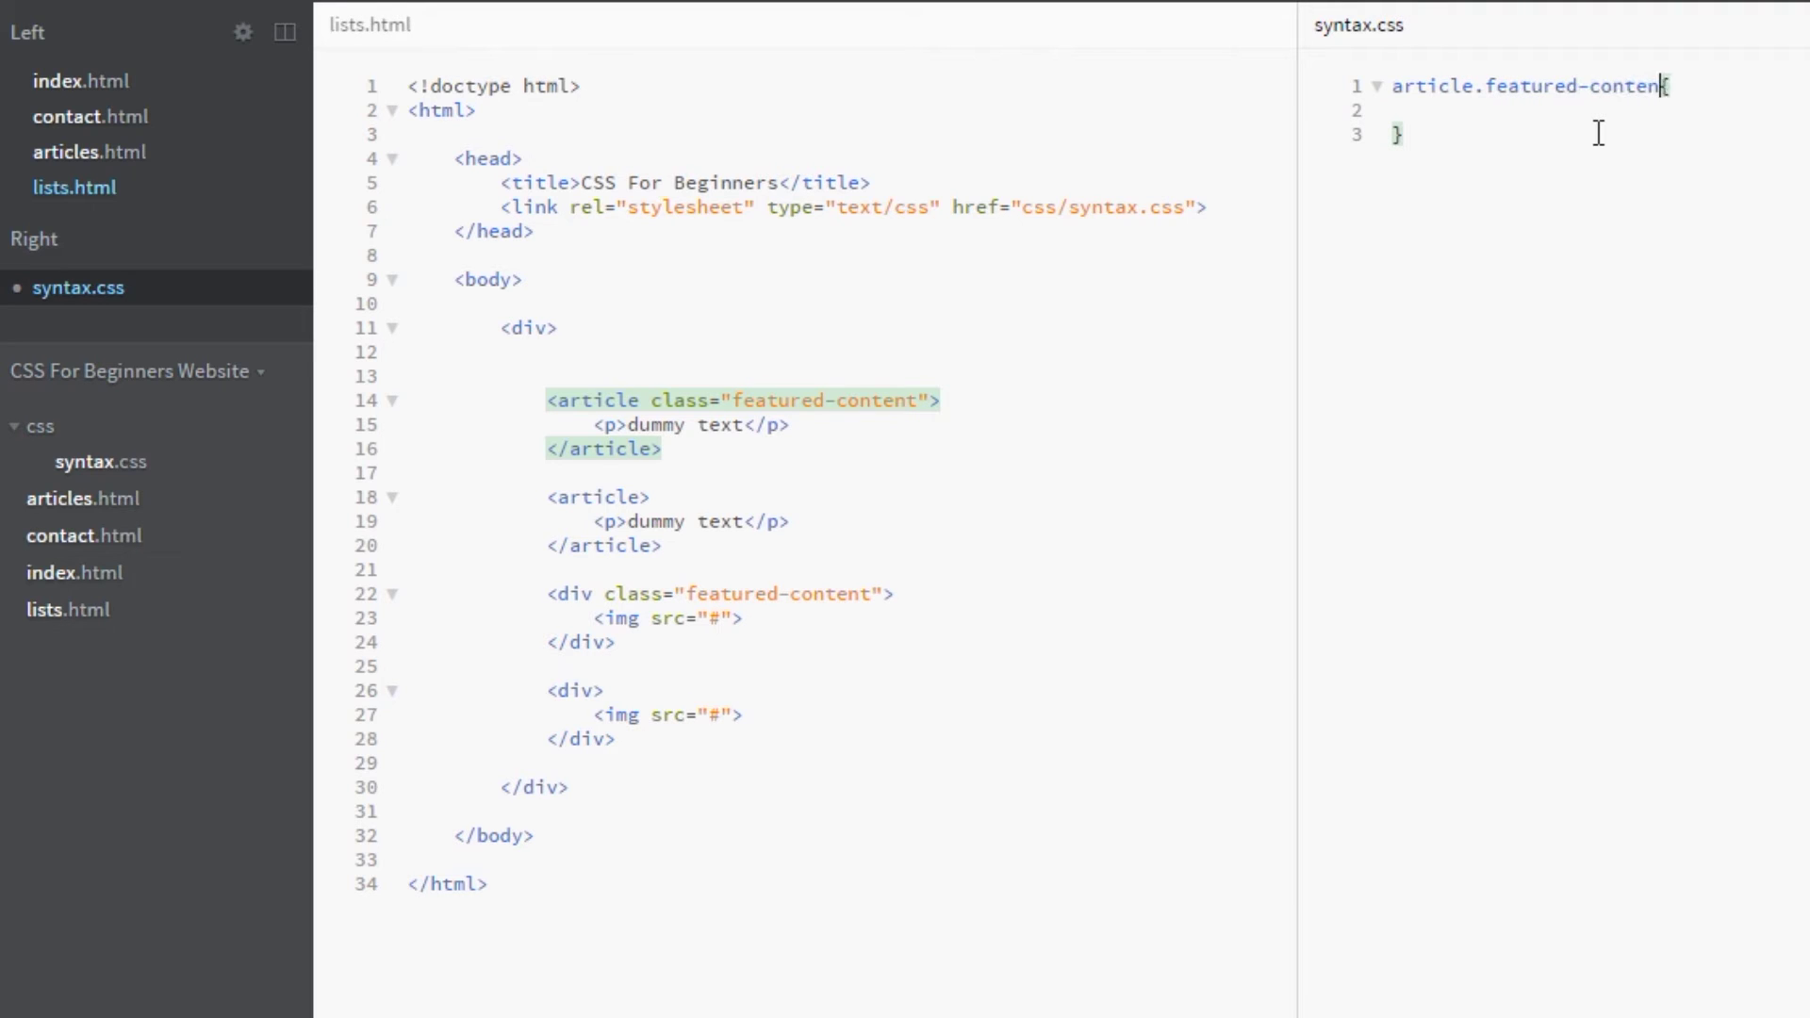
pyautogui.write('t')
pyautogui.click(1504, 128)
pyautogui.moveTo(1475, 86); pyautogui.dragTo(1366, 109)
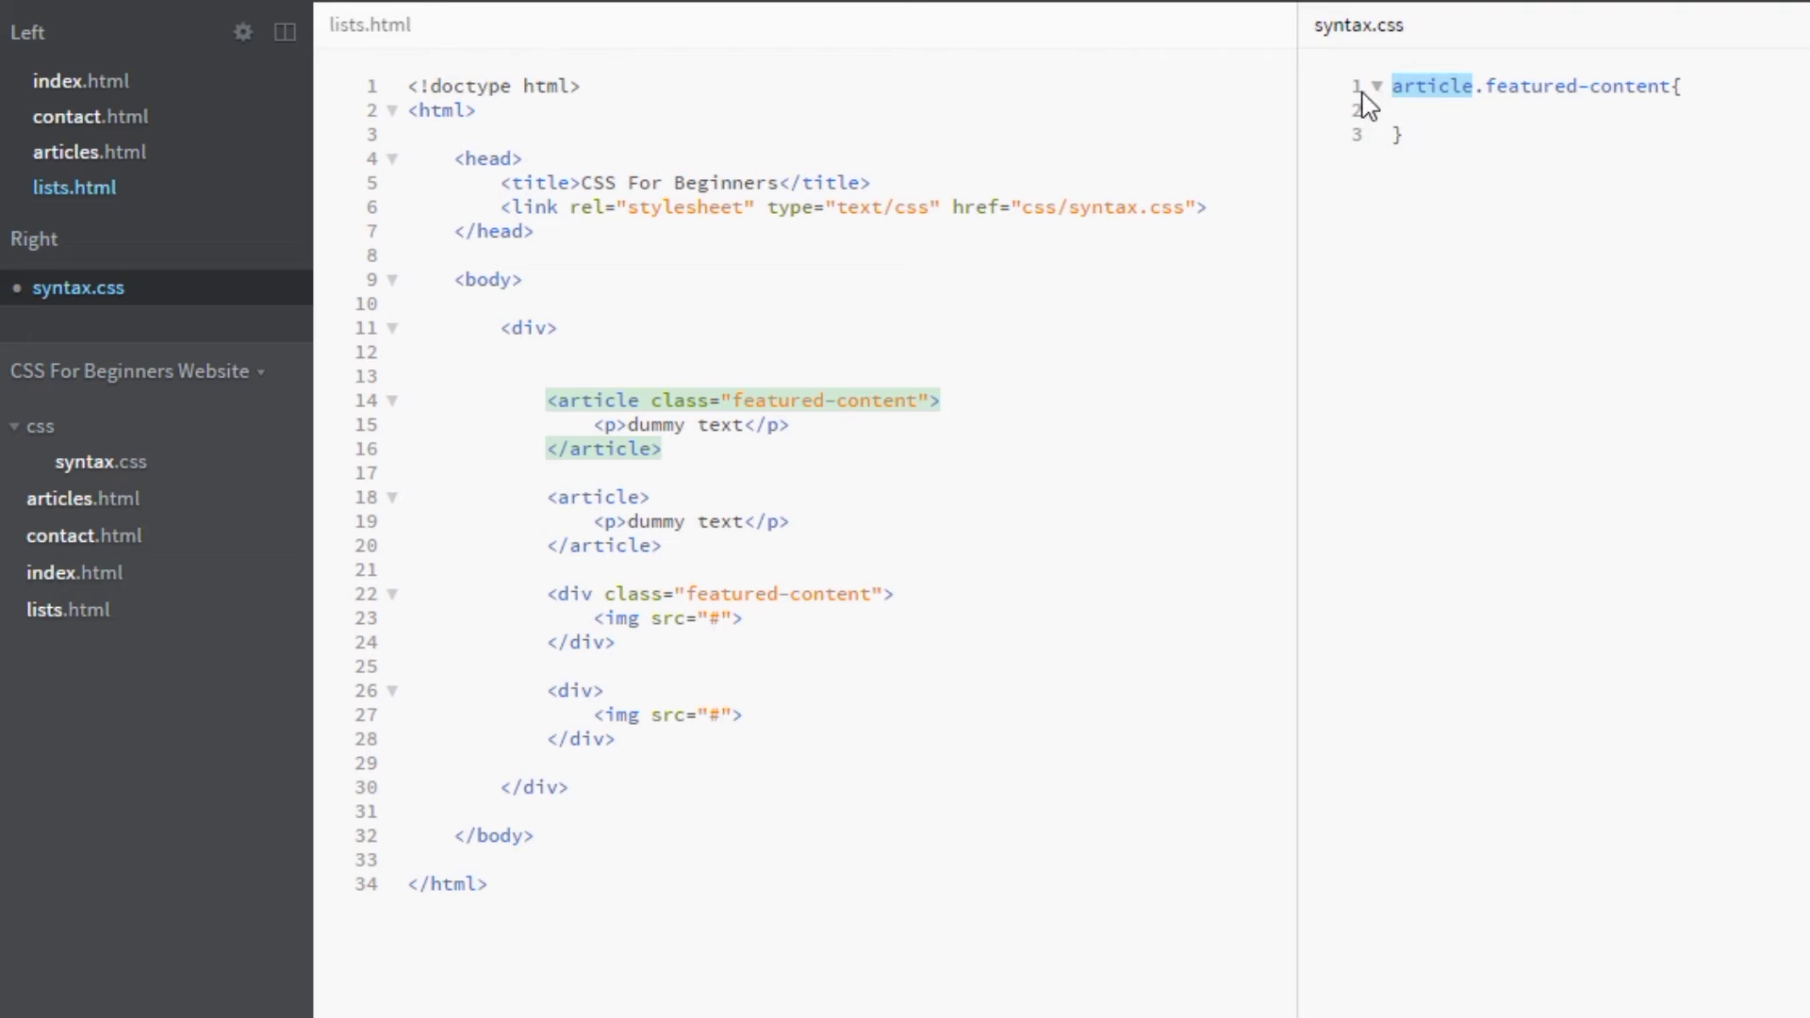
pyautogui.moveTo(1478, 87); pyautogui.dragTo(1676, 88)
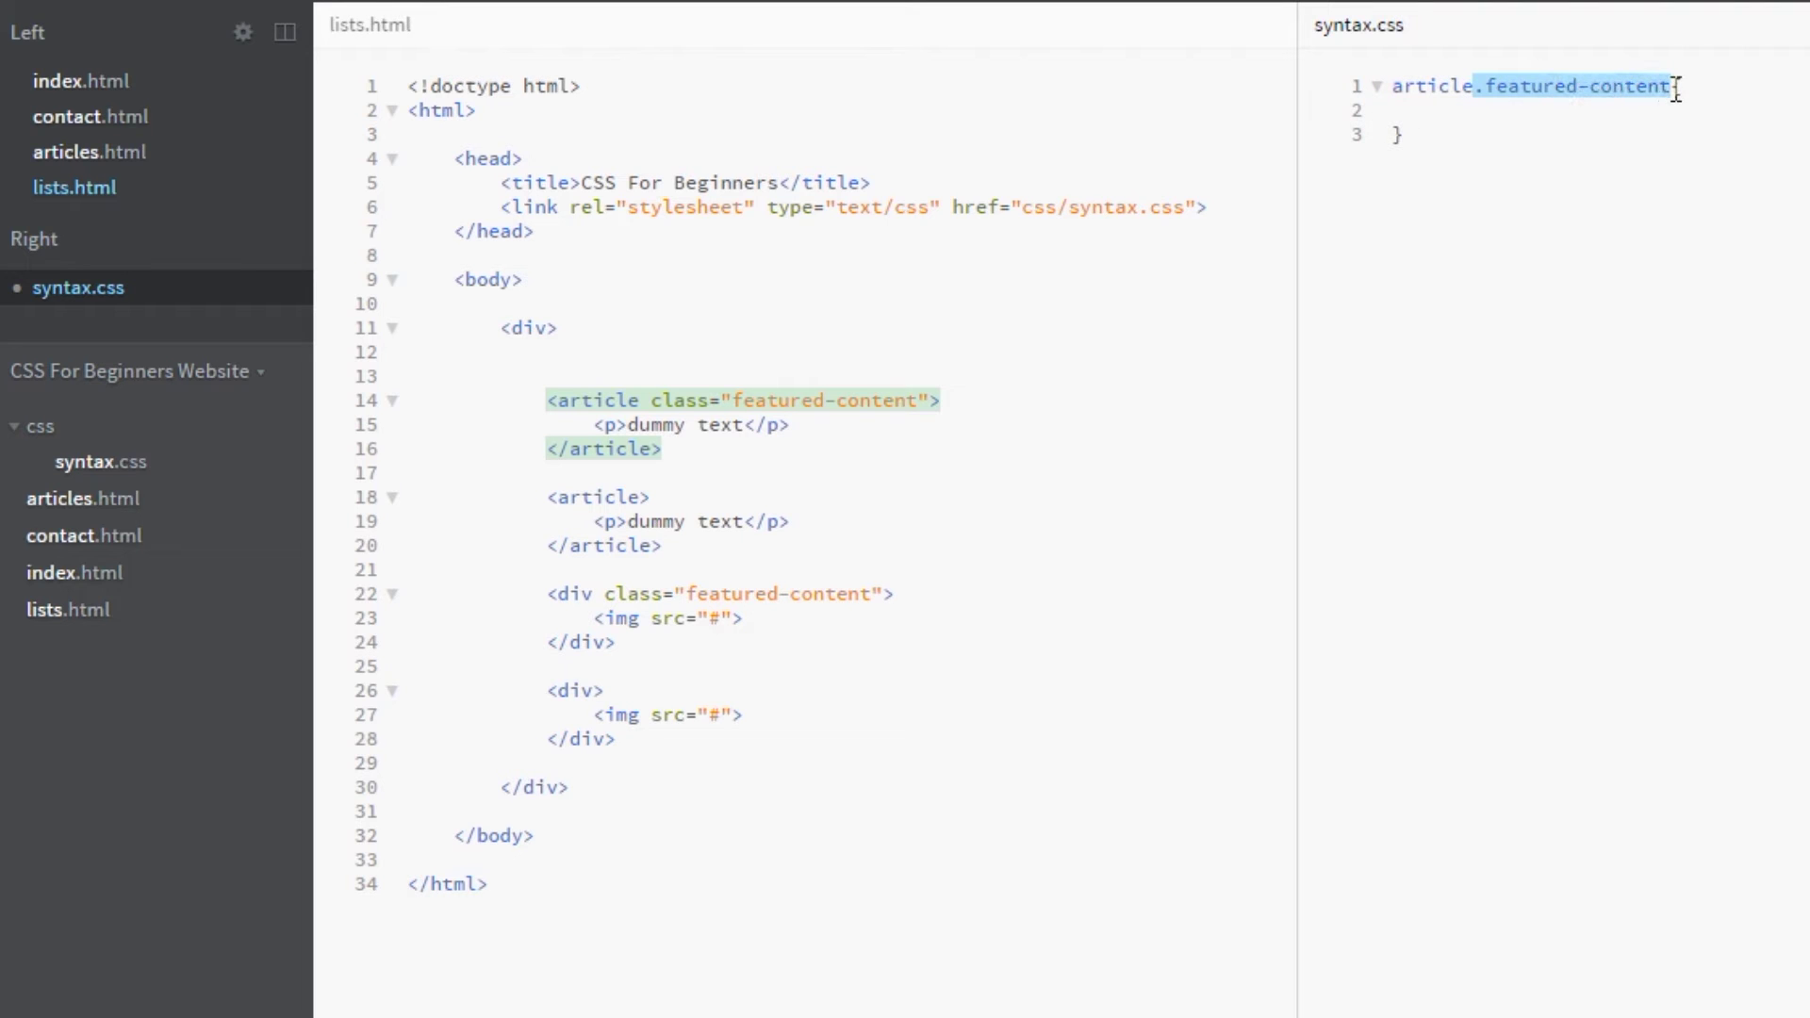
pyautogui.click(1476, 120)
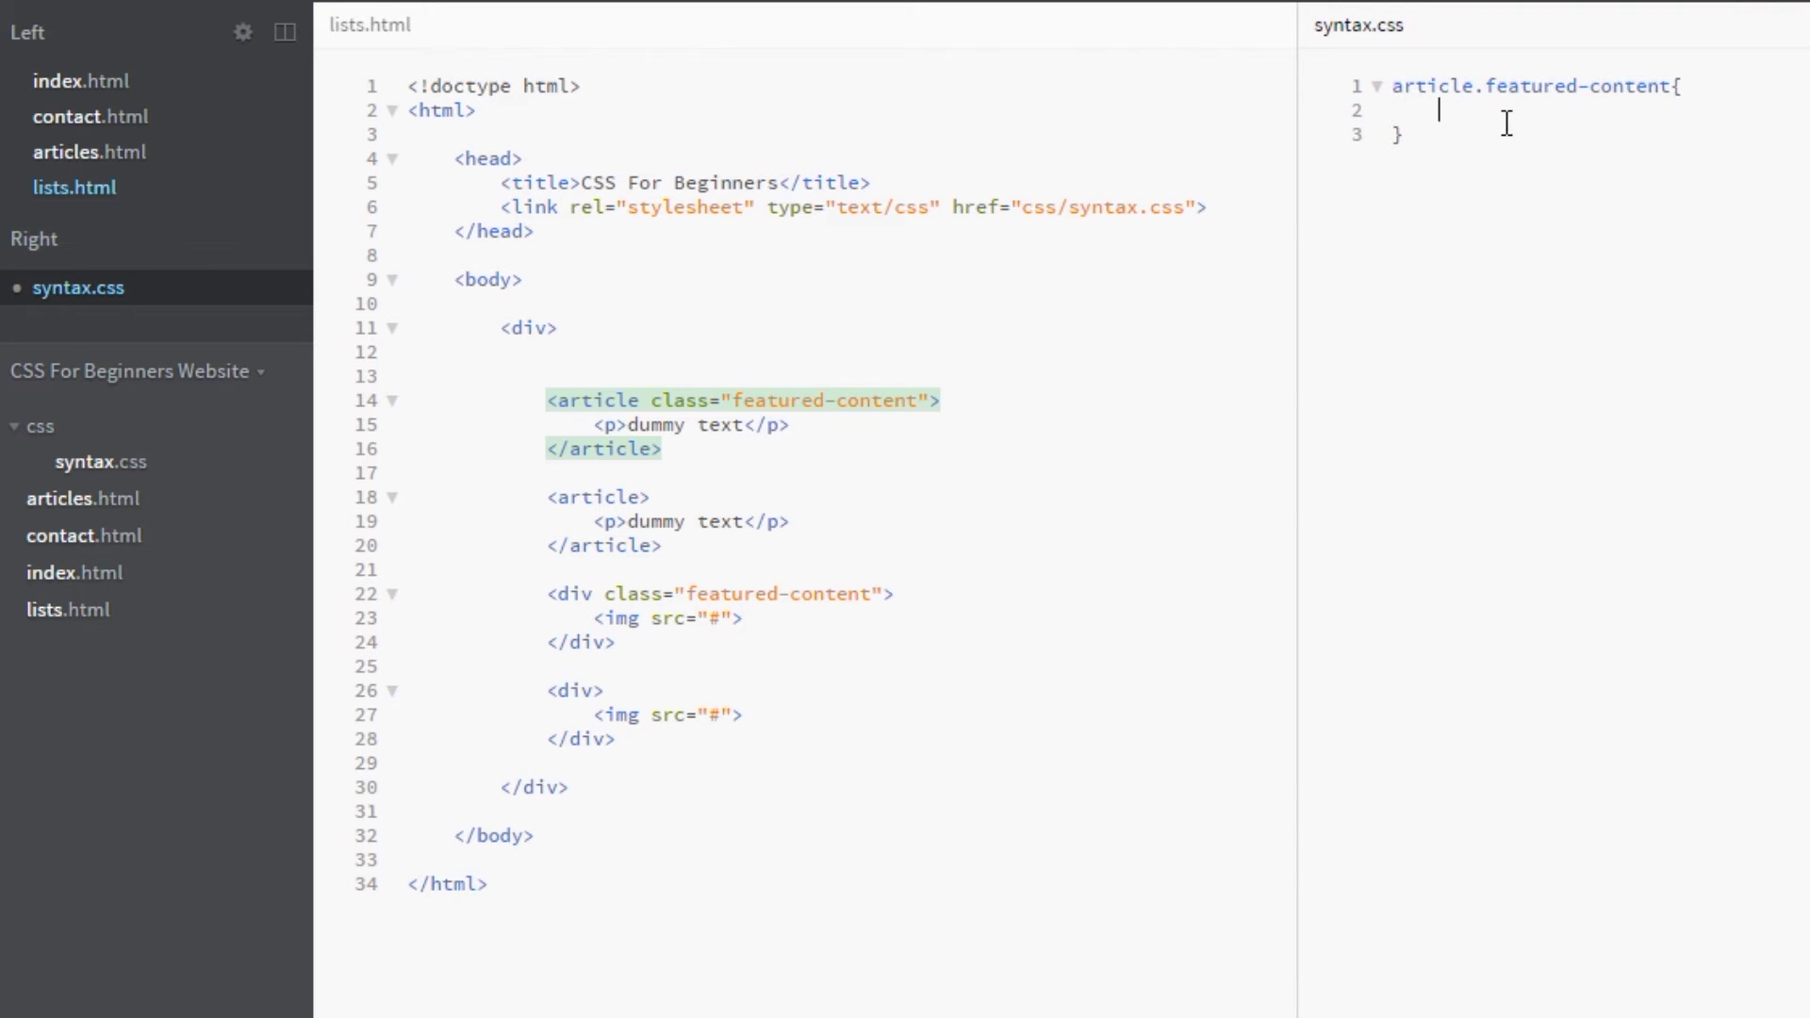
pyautogui.write('background: red;')
# Step: Remove the stray space so the selector reads article.featured-content
pyautogui.click(1479, 86)
pyautogui.moveTo(1480, 88)
pyautogui.mouseDown()
pyautogui.moveTo(1393, 88)
pyautogui.moveTo(1672, 89)
pyautogui.mouseUp()
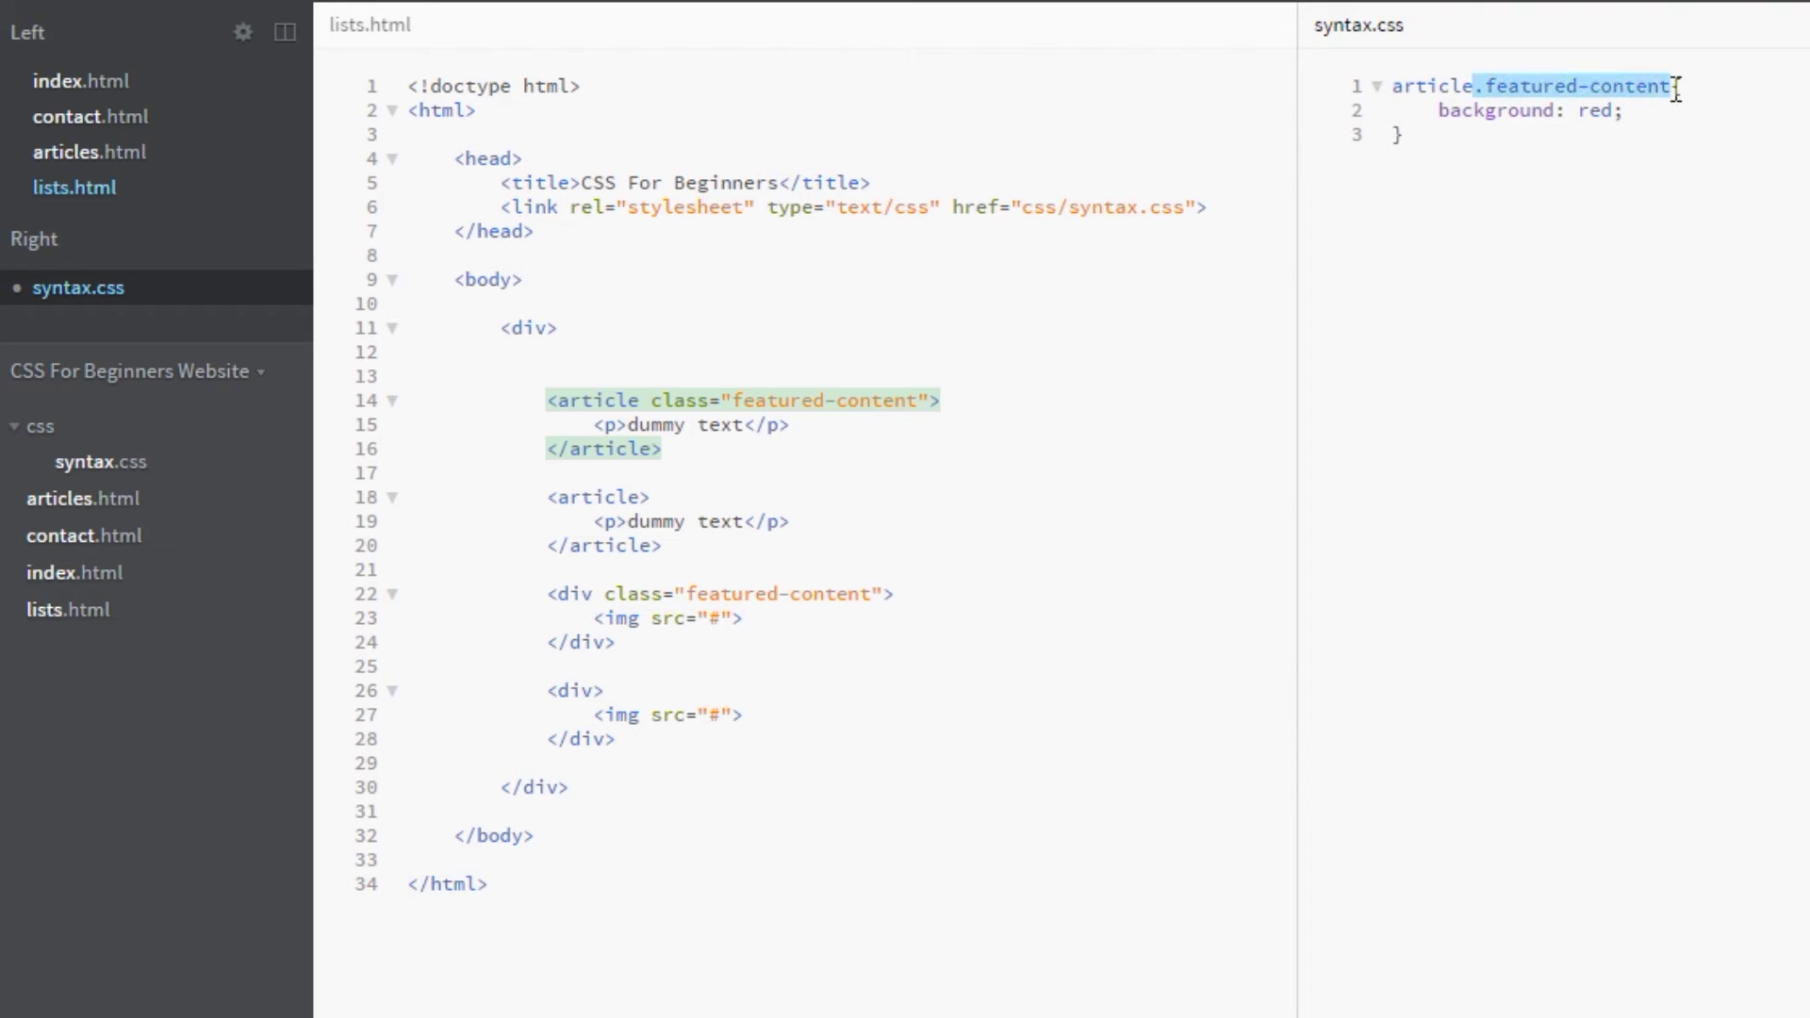
pyautogui.click(1486, 87)
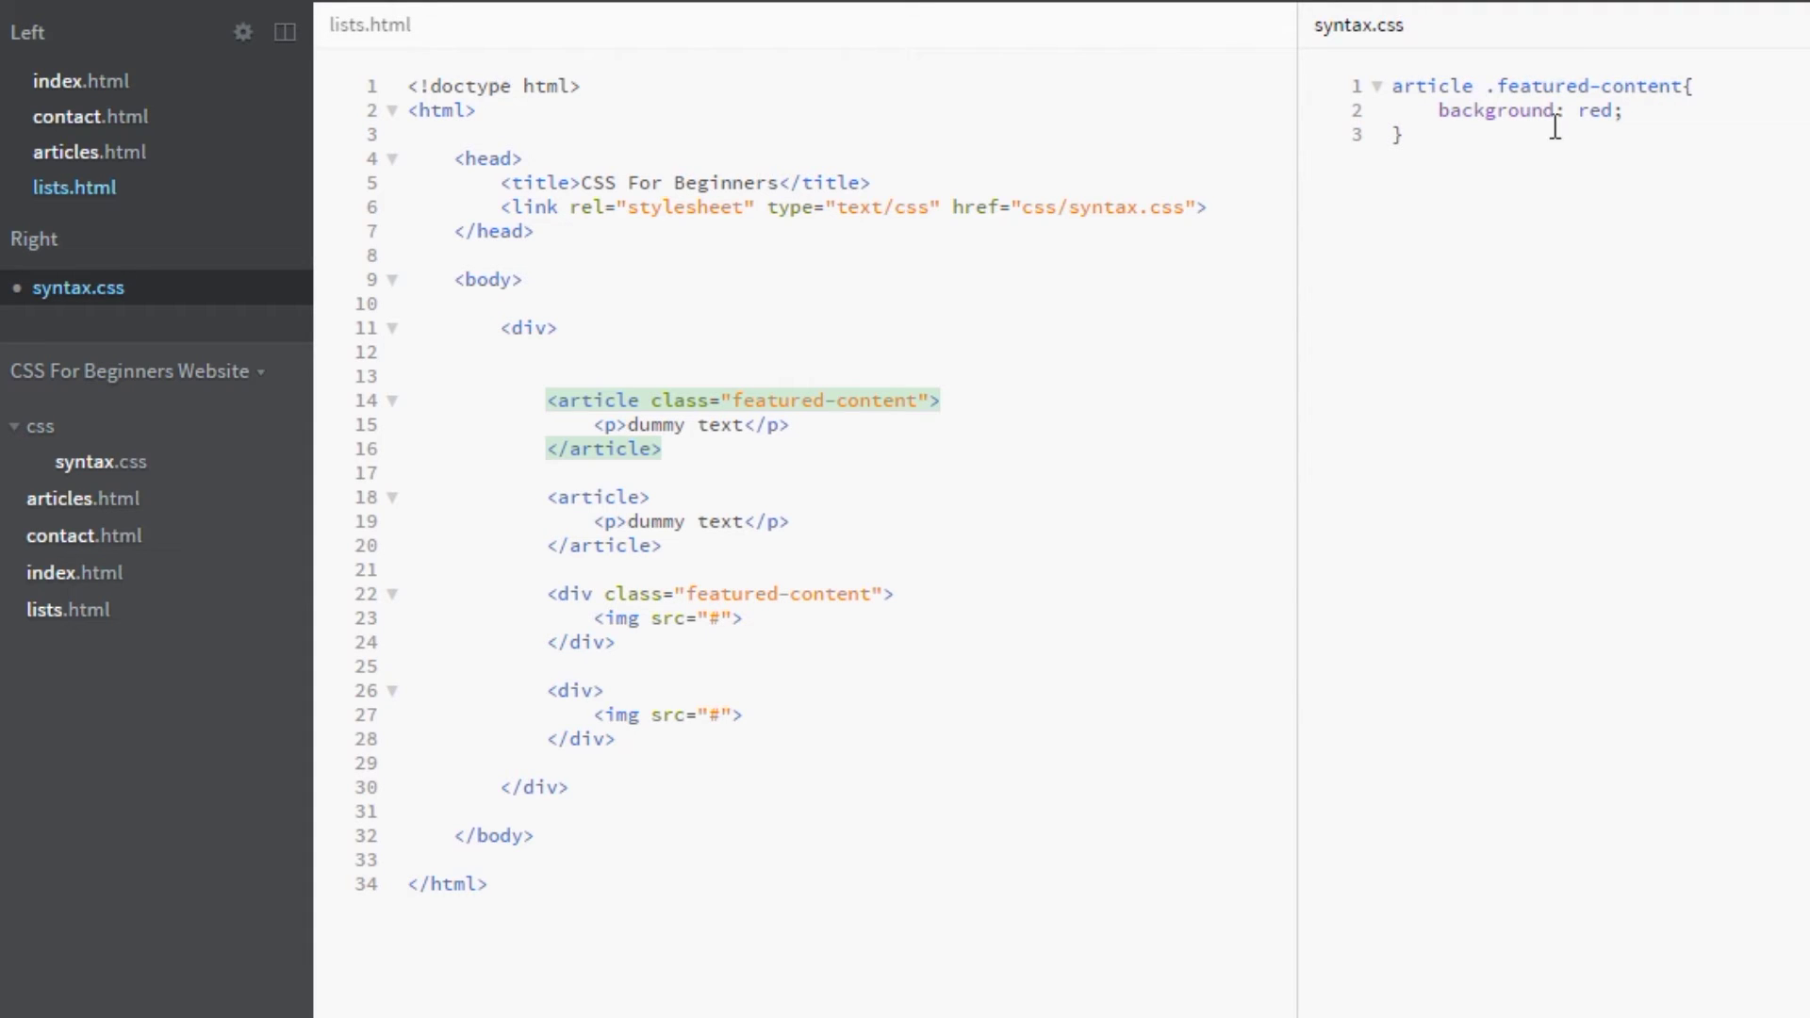
pyautogui.moveTo(1684, 86); pyautogui.dragTo(1493, 88)
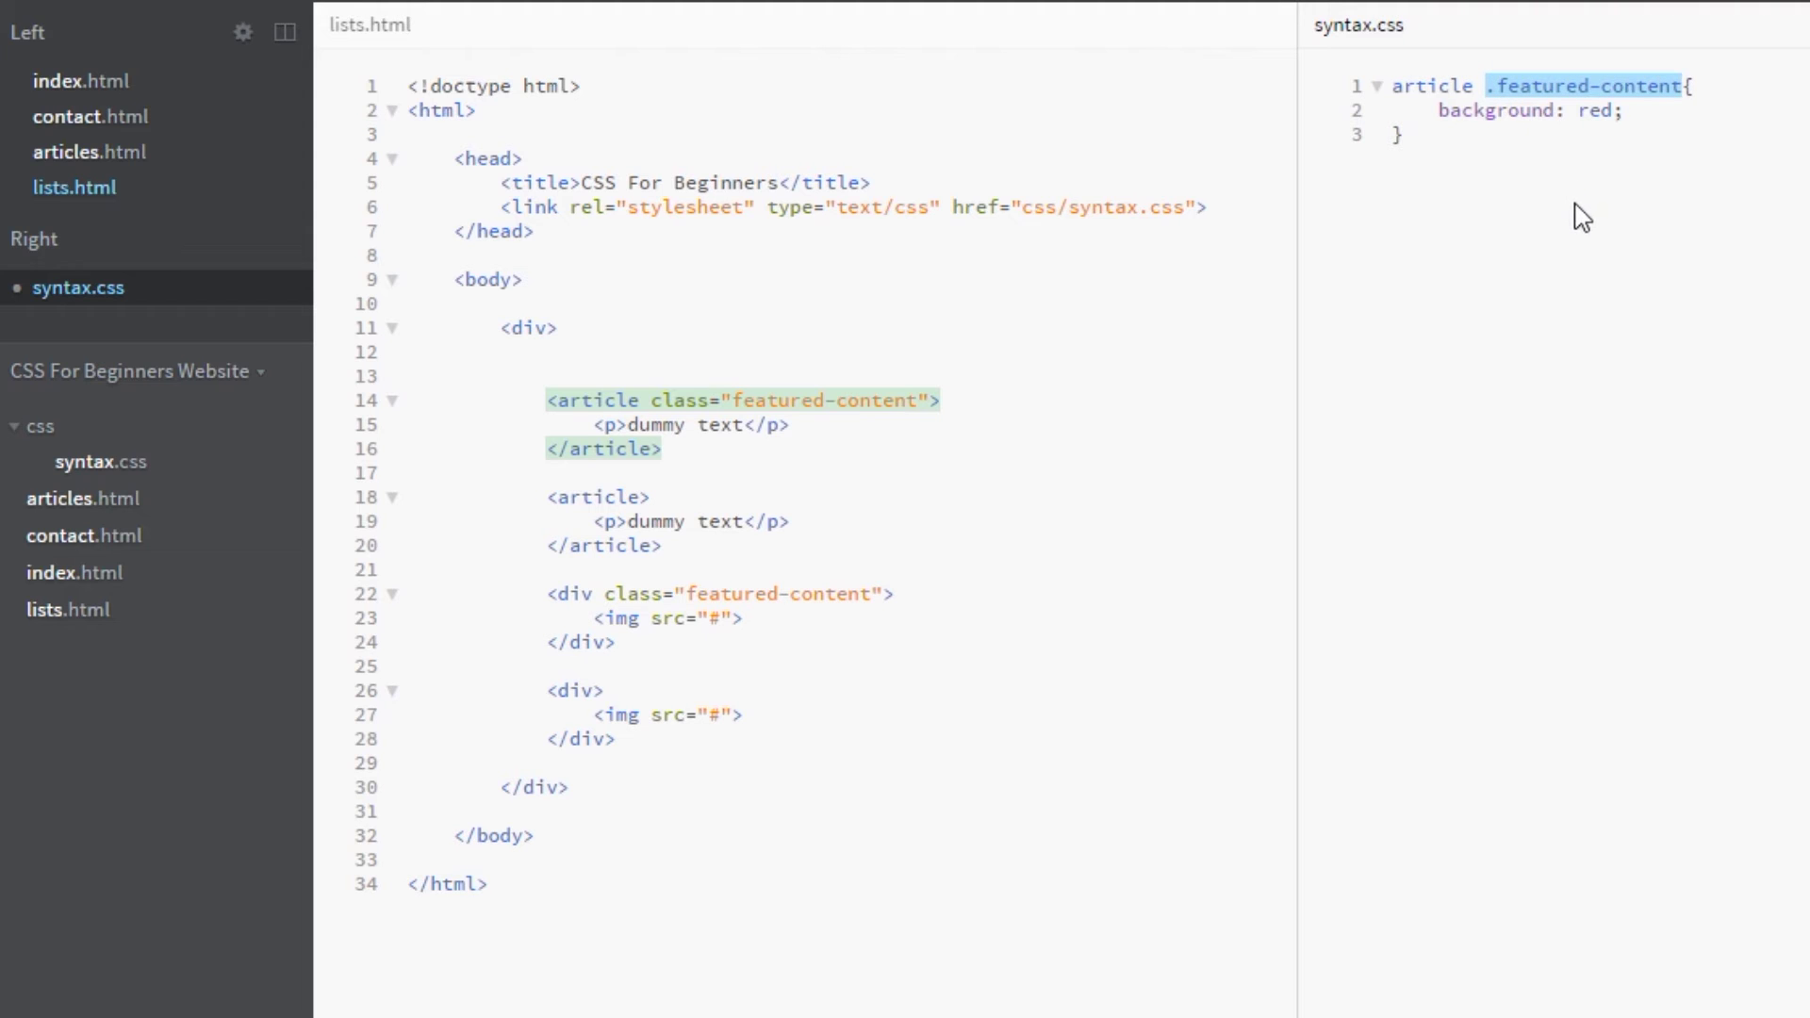
pyautogui.moveTo(1475, 87); pyautogui.dragTo(1293, 82)
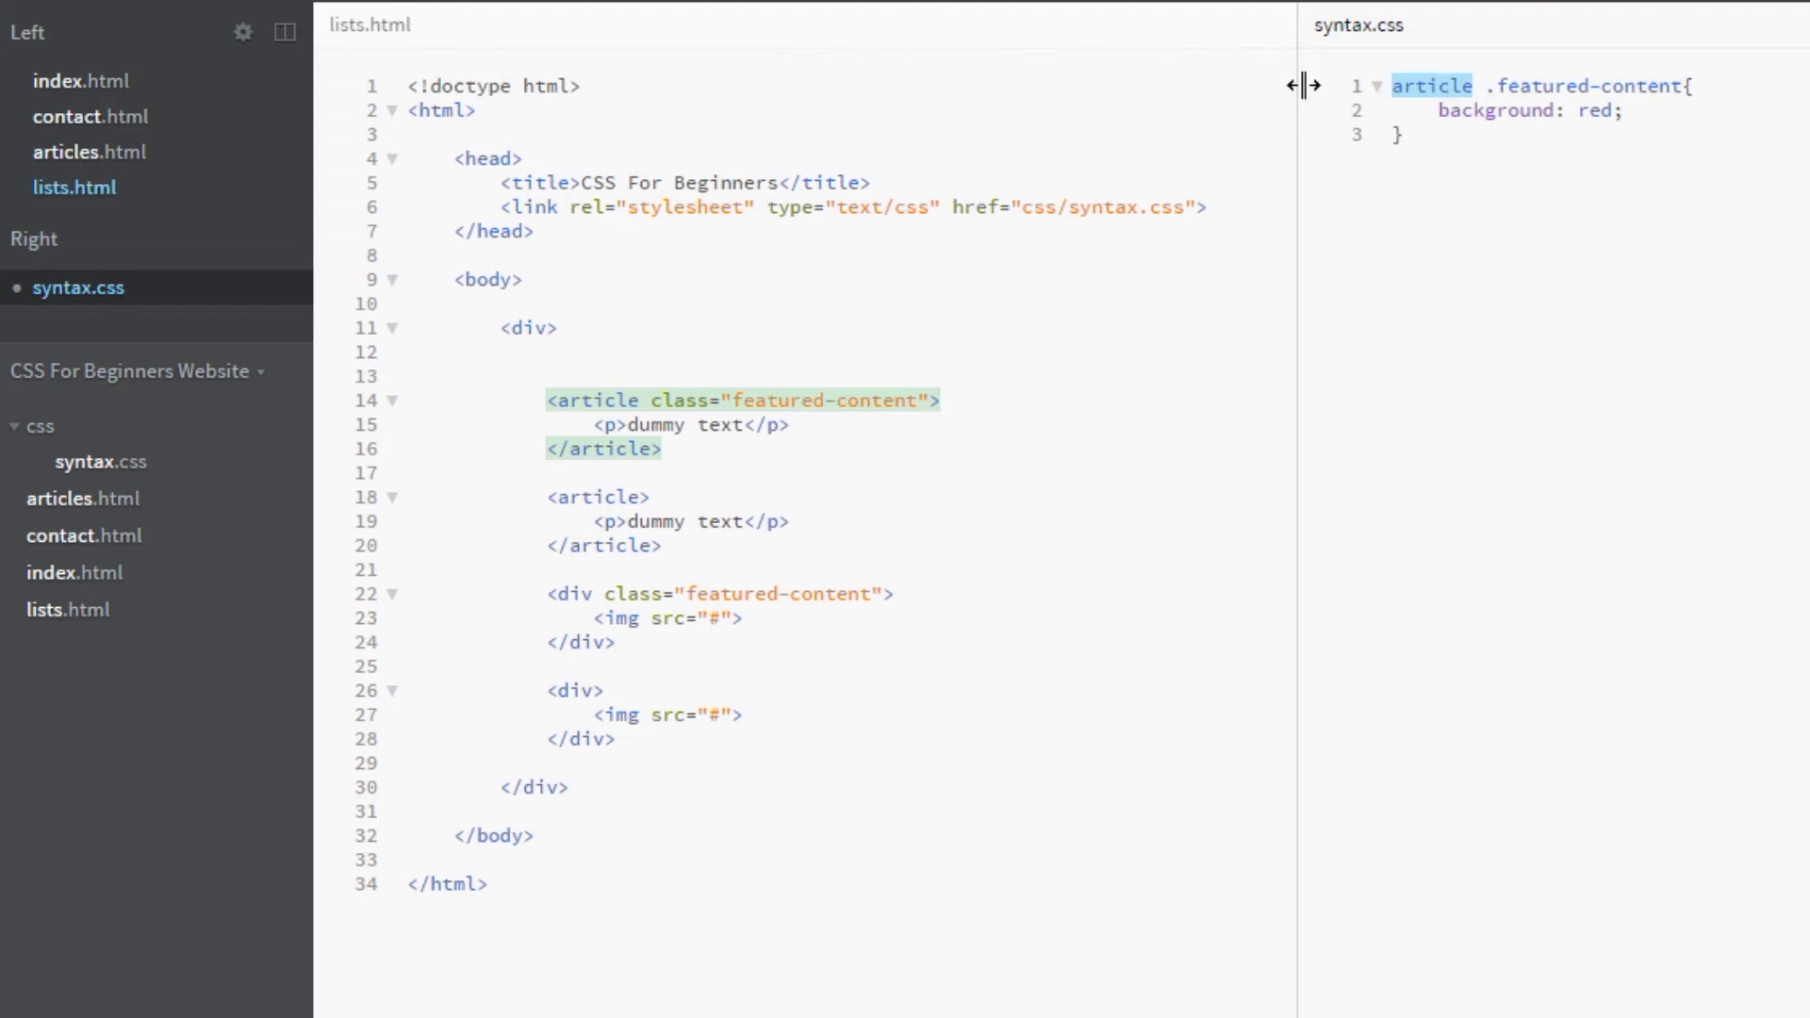
pyautogui.click(1493, 88)
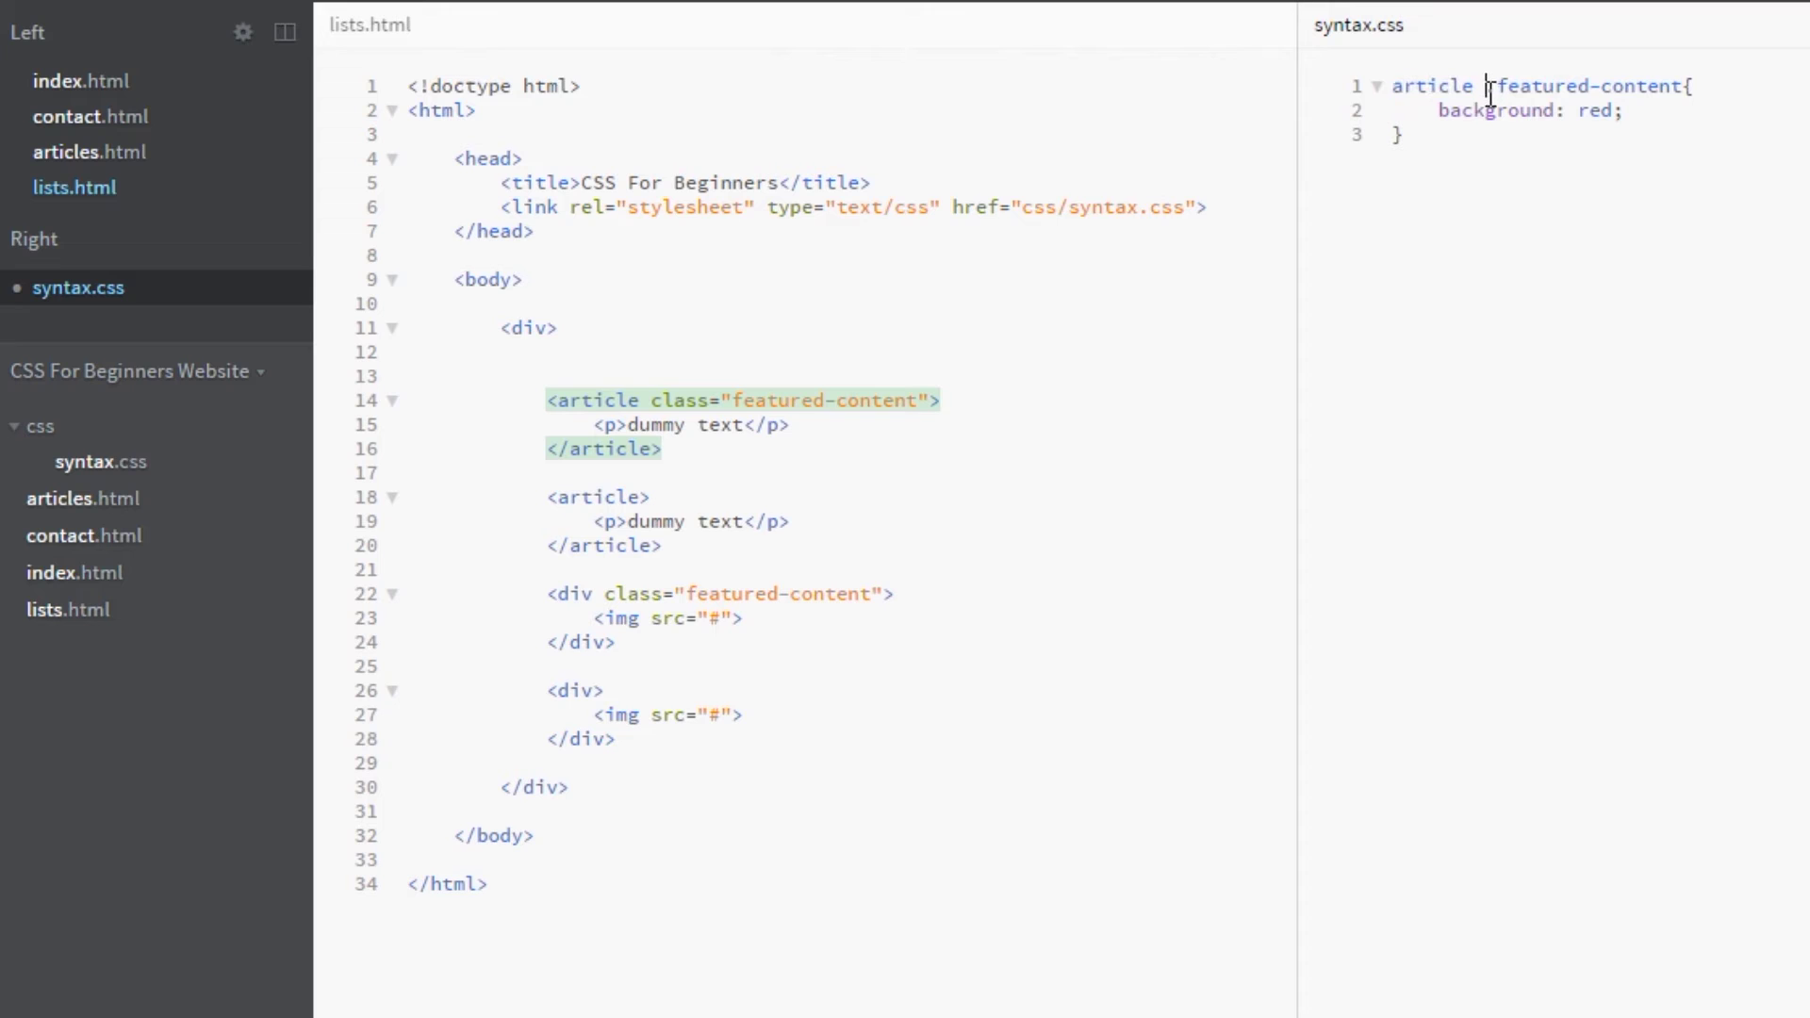
pyautogui.press('BackSpace')
pyautogui.write('.')
pyautogui.click(1378, 86)
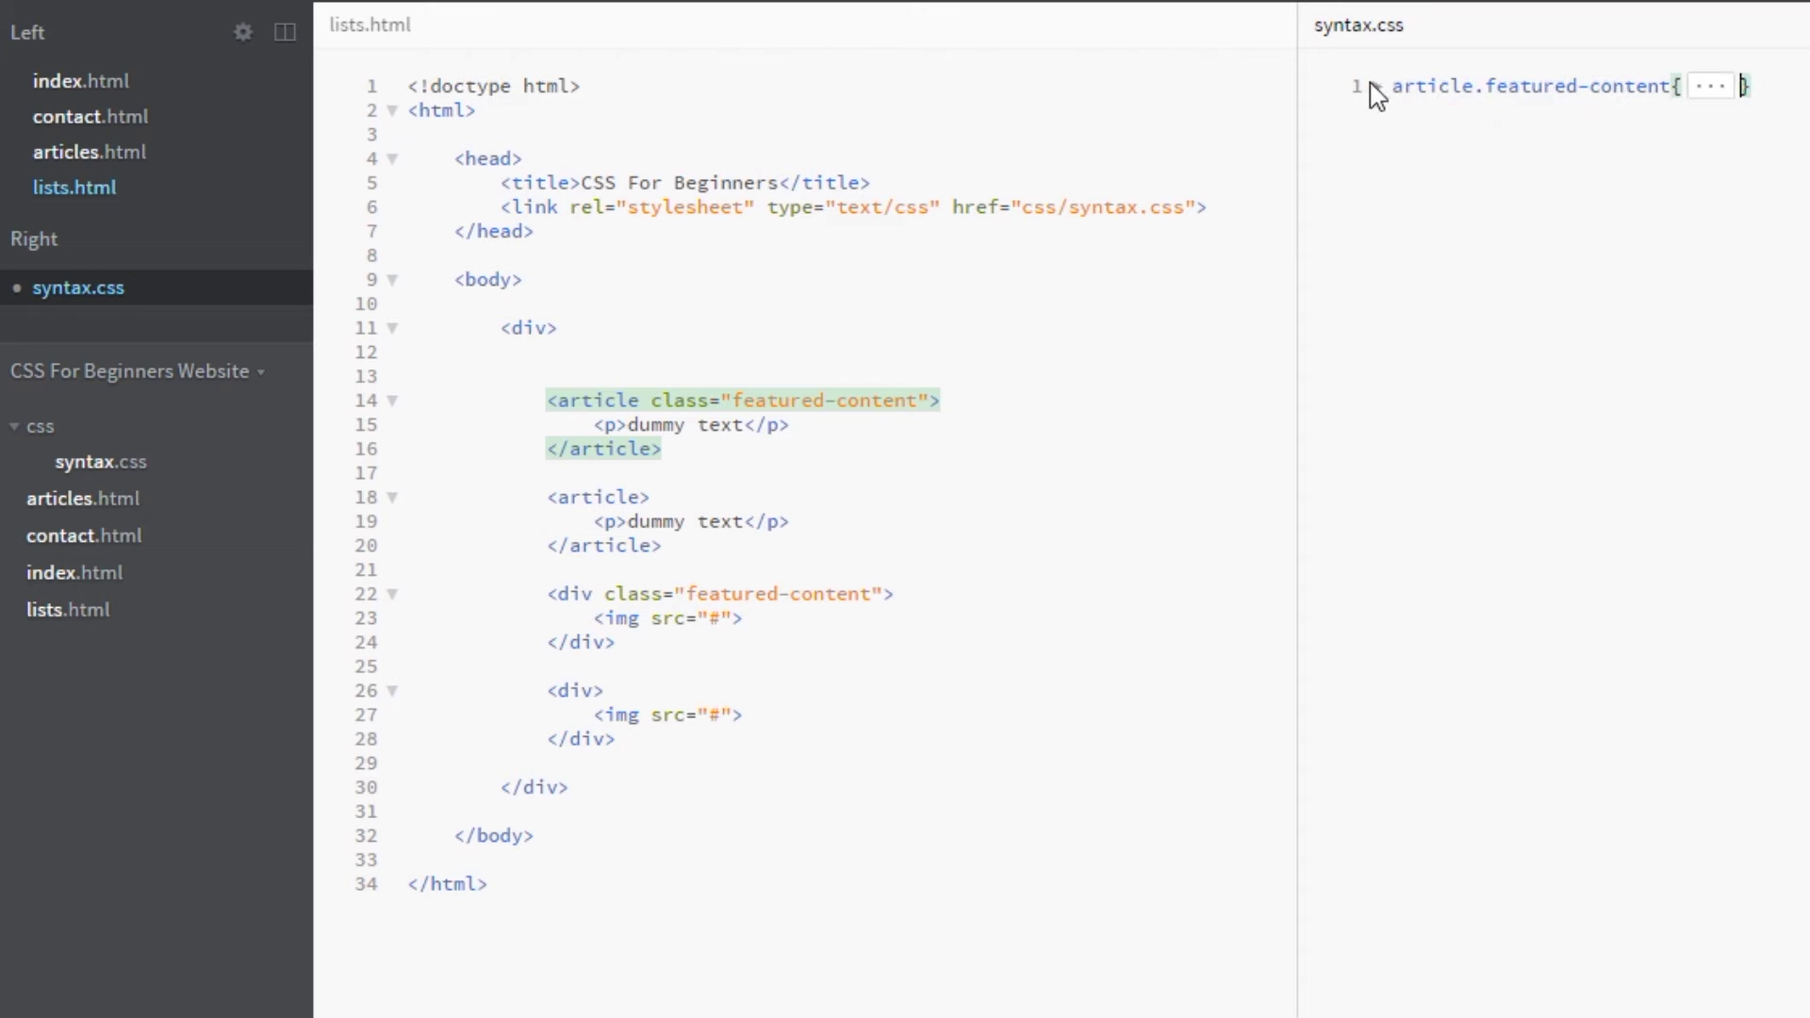
pyautogui.click(1375, 86)
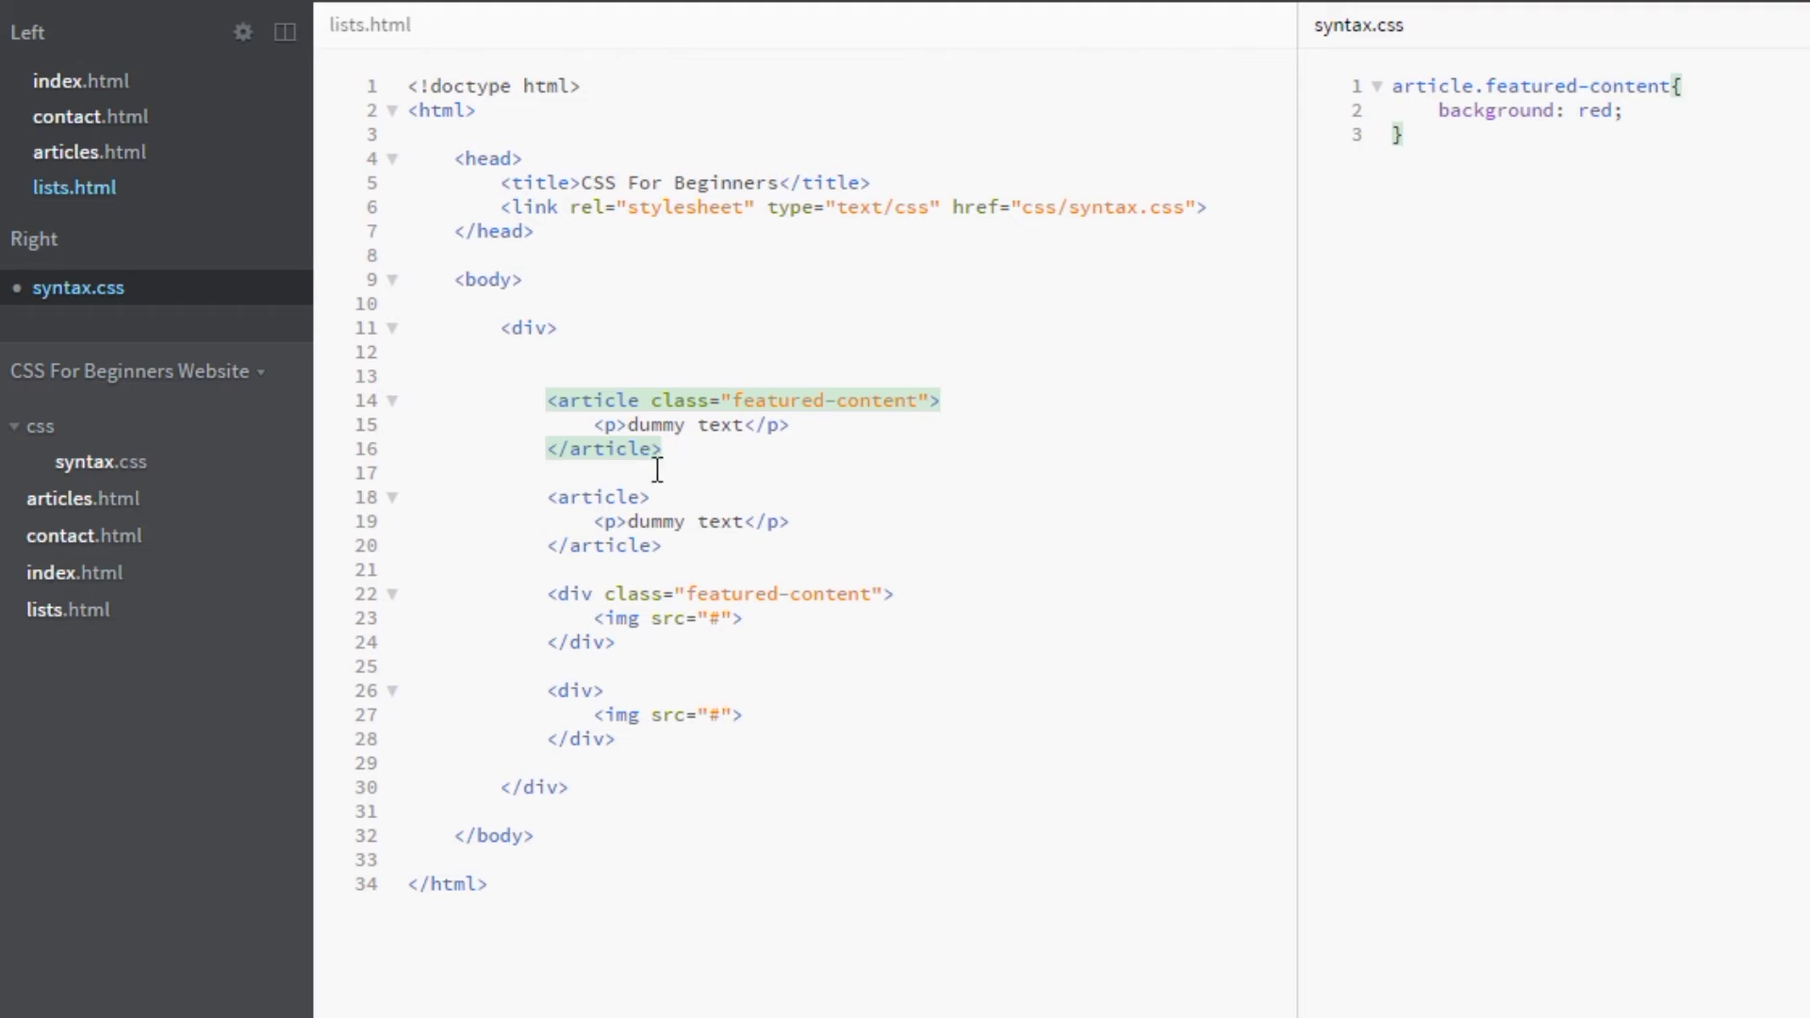
# Step: Copy the featured-content article block in lists.html and paste a duplicate below it
pyautogui.moveTo(661, 449); pyautogui.dragTo(550, 400)
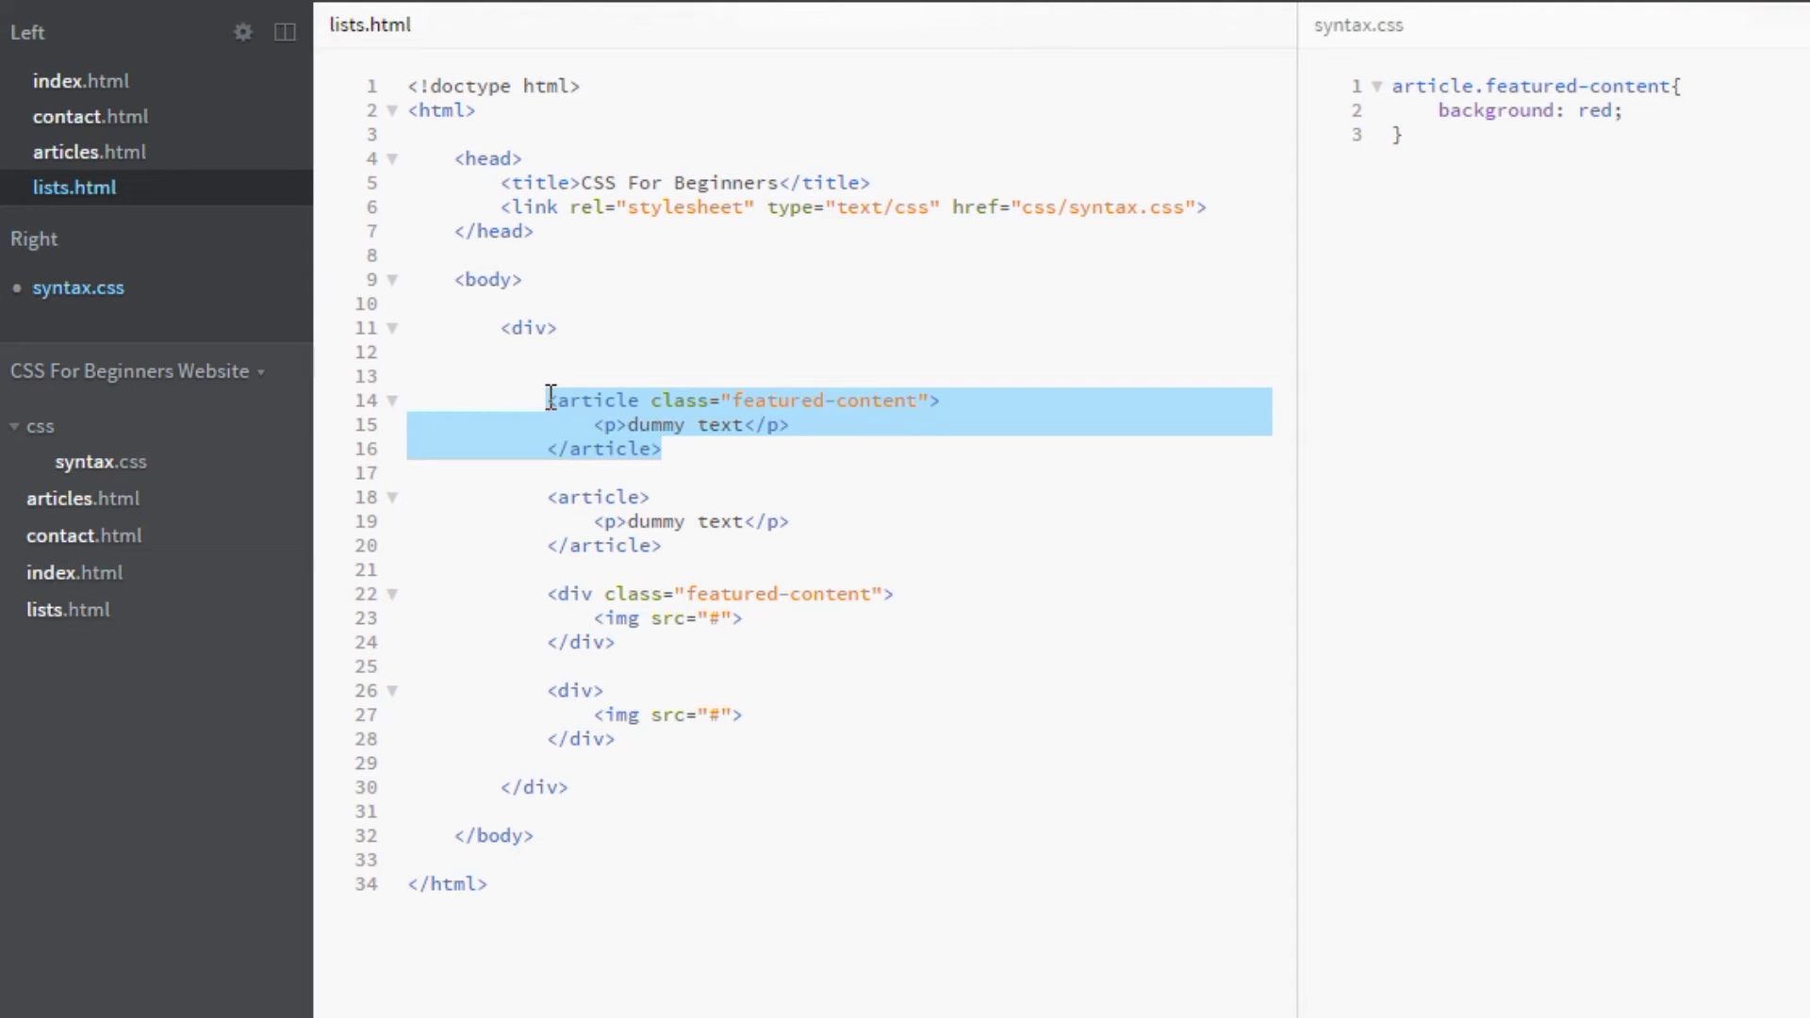
pyautogui.hotkey('ctrl', 'c')
pyautogui.click(683, 449)
pyautogui.press('Return')
pyautogui.press('Return')
pyautogui.hotkey('ctrl', 'v')
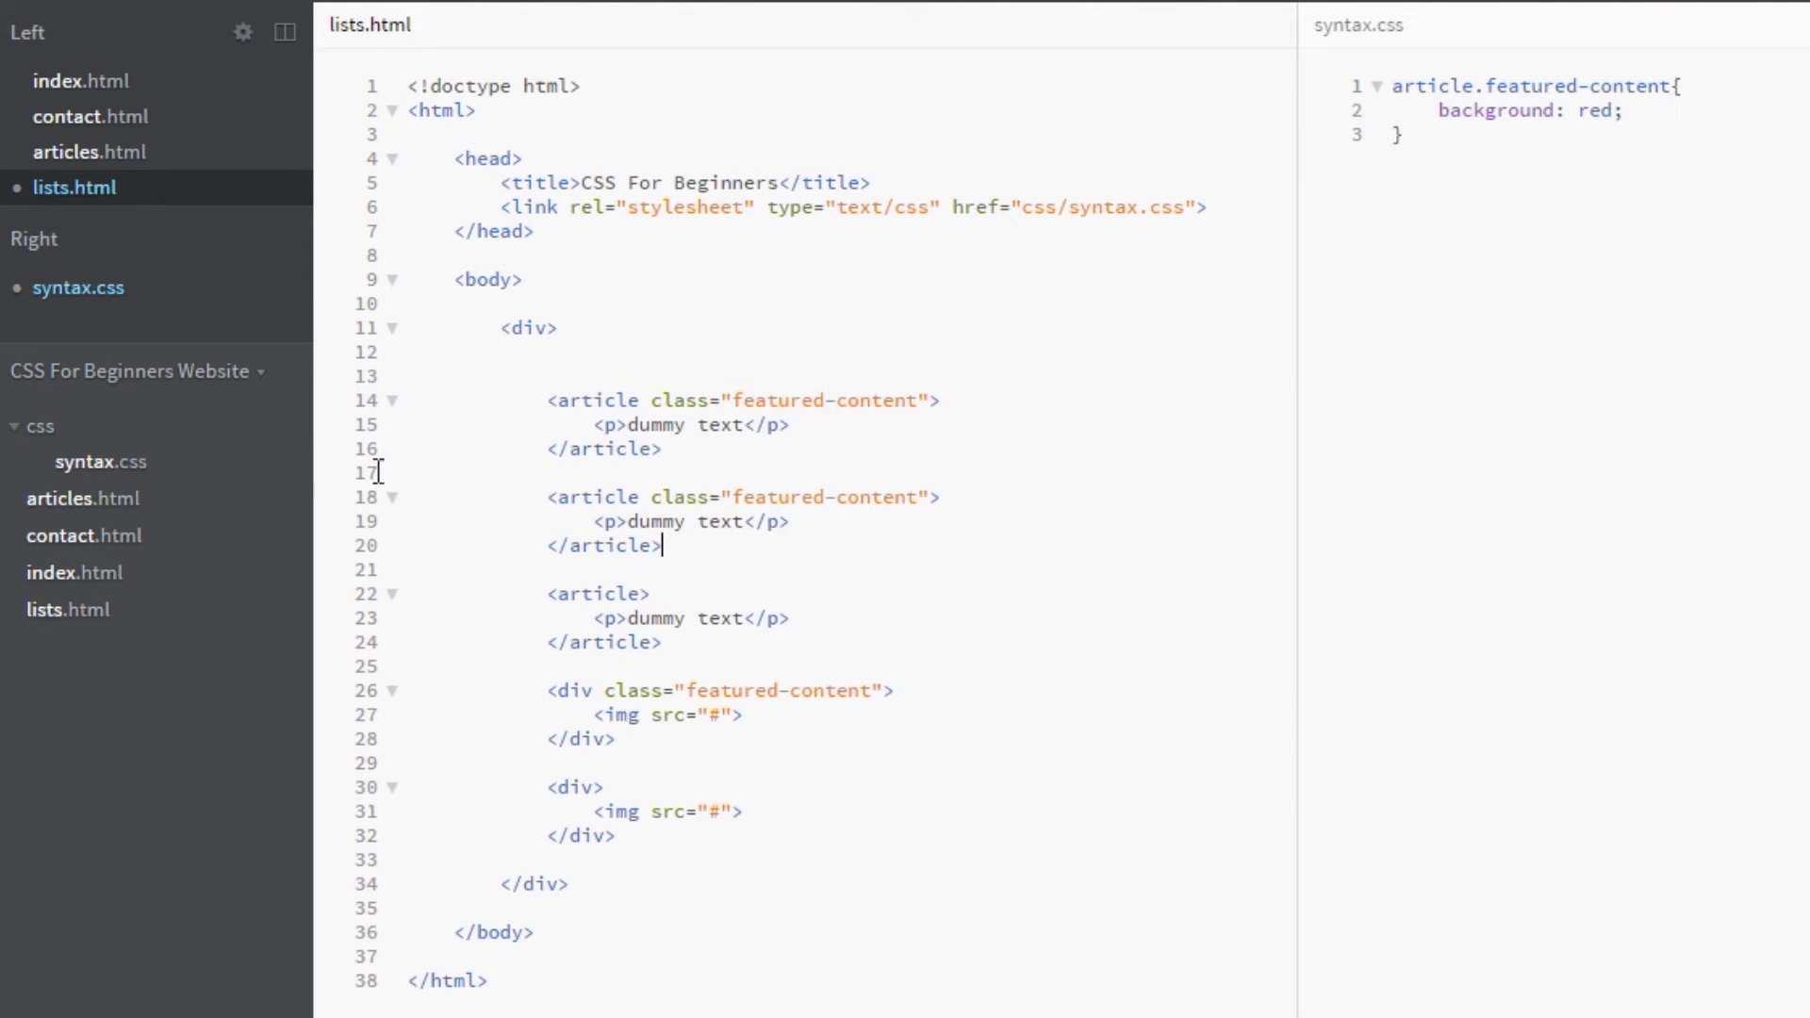
# Step: Delete the duplicate article block and add blank lines below the red article rule
pyautogui.moveTo(378, 486); pyautogui.dragTo(378, 566)
pyautogui.press('BackSpace')
pyautogui.press('BackSpace')
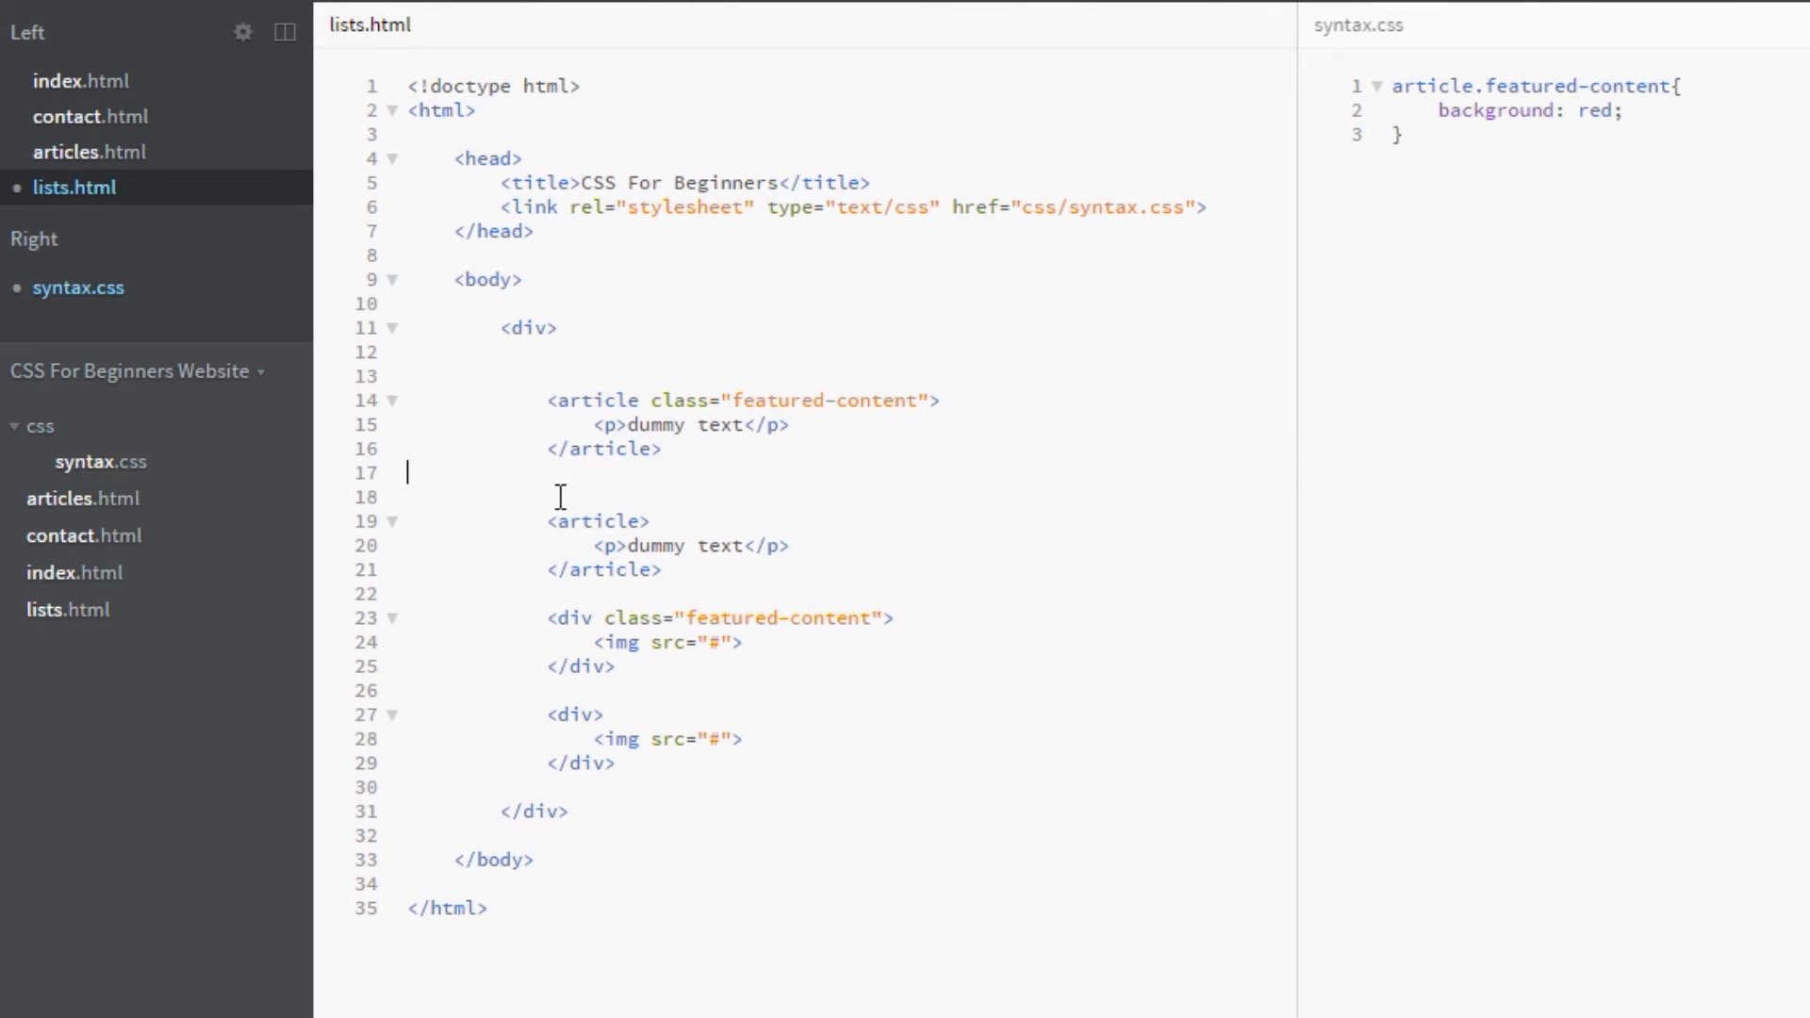
pyautogui.press('BackSpace')
pyautogui.click(1476, 185)
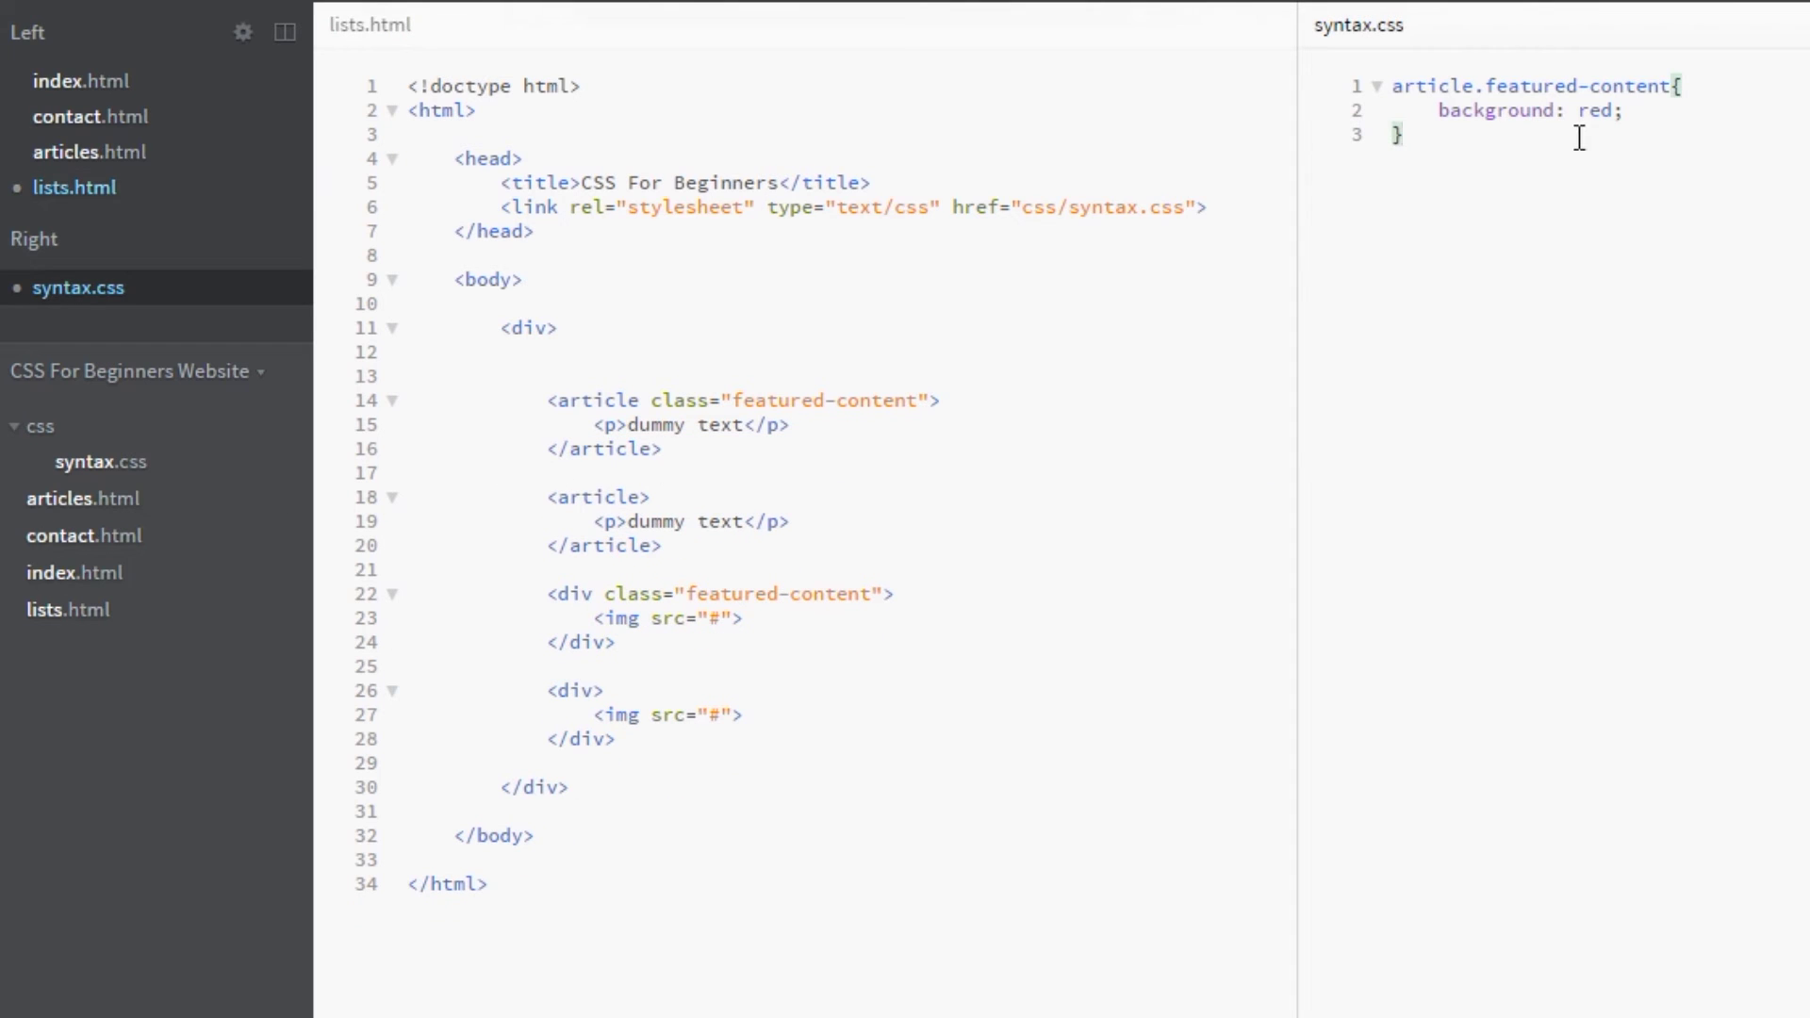
pyautogui.press('Return')
# Step: Write a div.featured-content rule on line 5 with background: blue, fixing the semicolon typo
pyautogui.moveTo(618, 644); pyautogui.dragTo(478, 583)
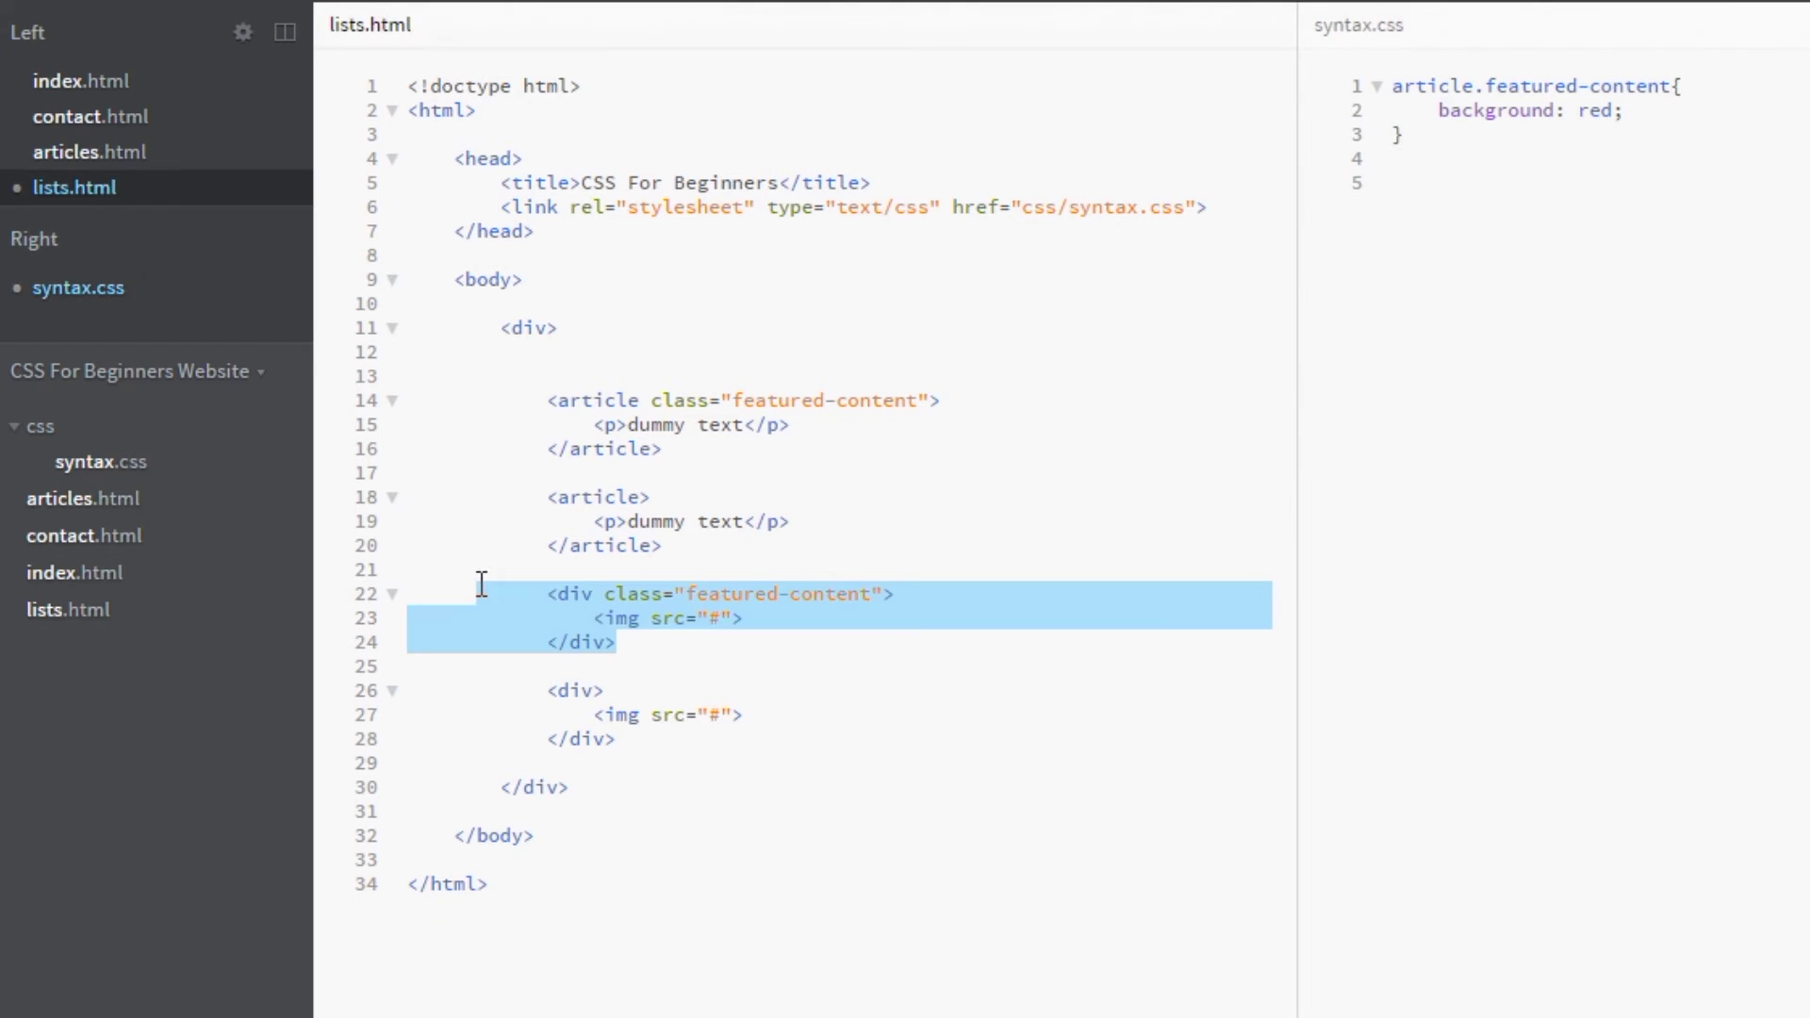
pyautogui.click(1450, 199)
pyautogui.write('div')
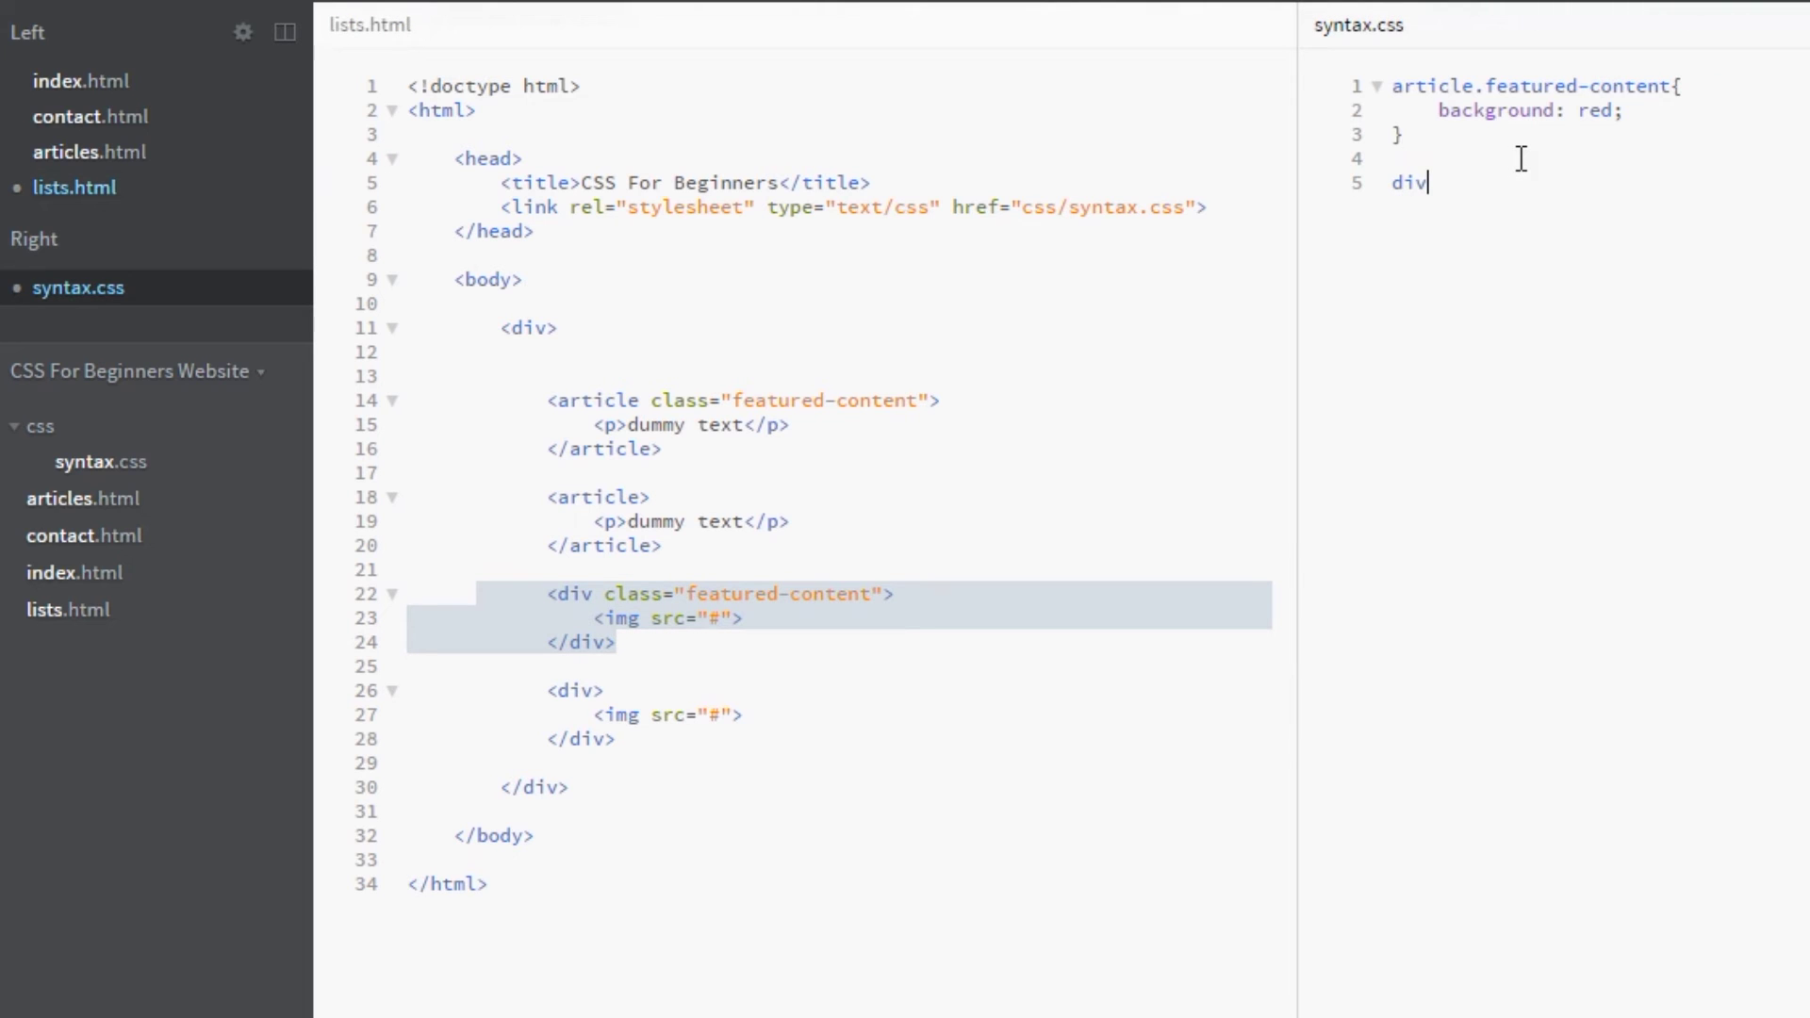
pyautogui.write('{}')
pyautogui.press('Return')
pyautogui.press('Right')
pyautogui.press('Right')
pyautogui.write('.feat')
pyautogui.write('ured-content')
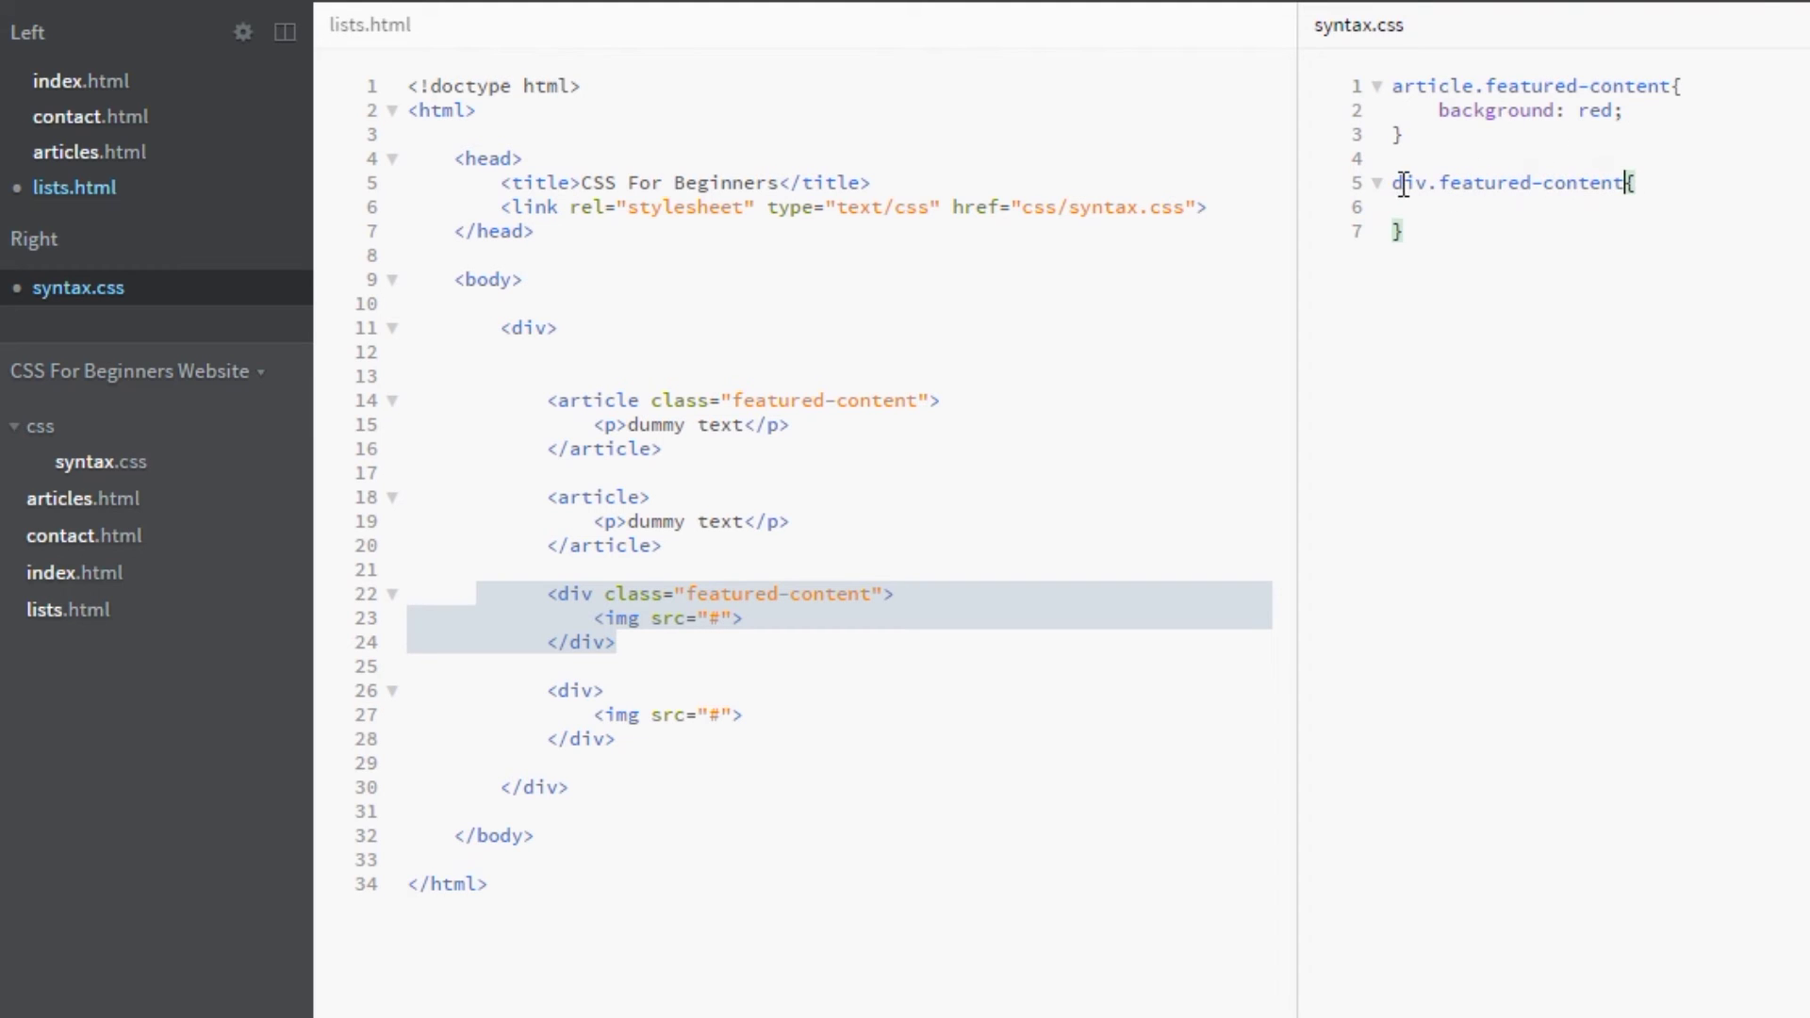
pyautogui.moveTo(1398, 187); pyautogui.dragTo(1631, 184)
pyautogui.click(1626, 211)
pyautogui.write('backgro')
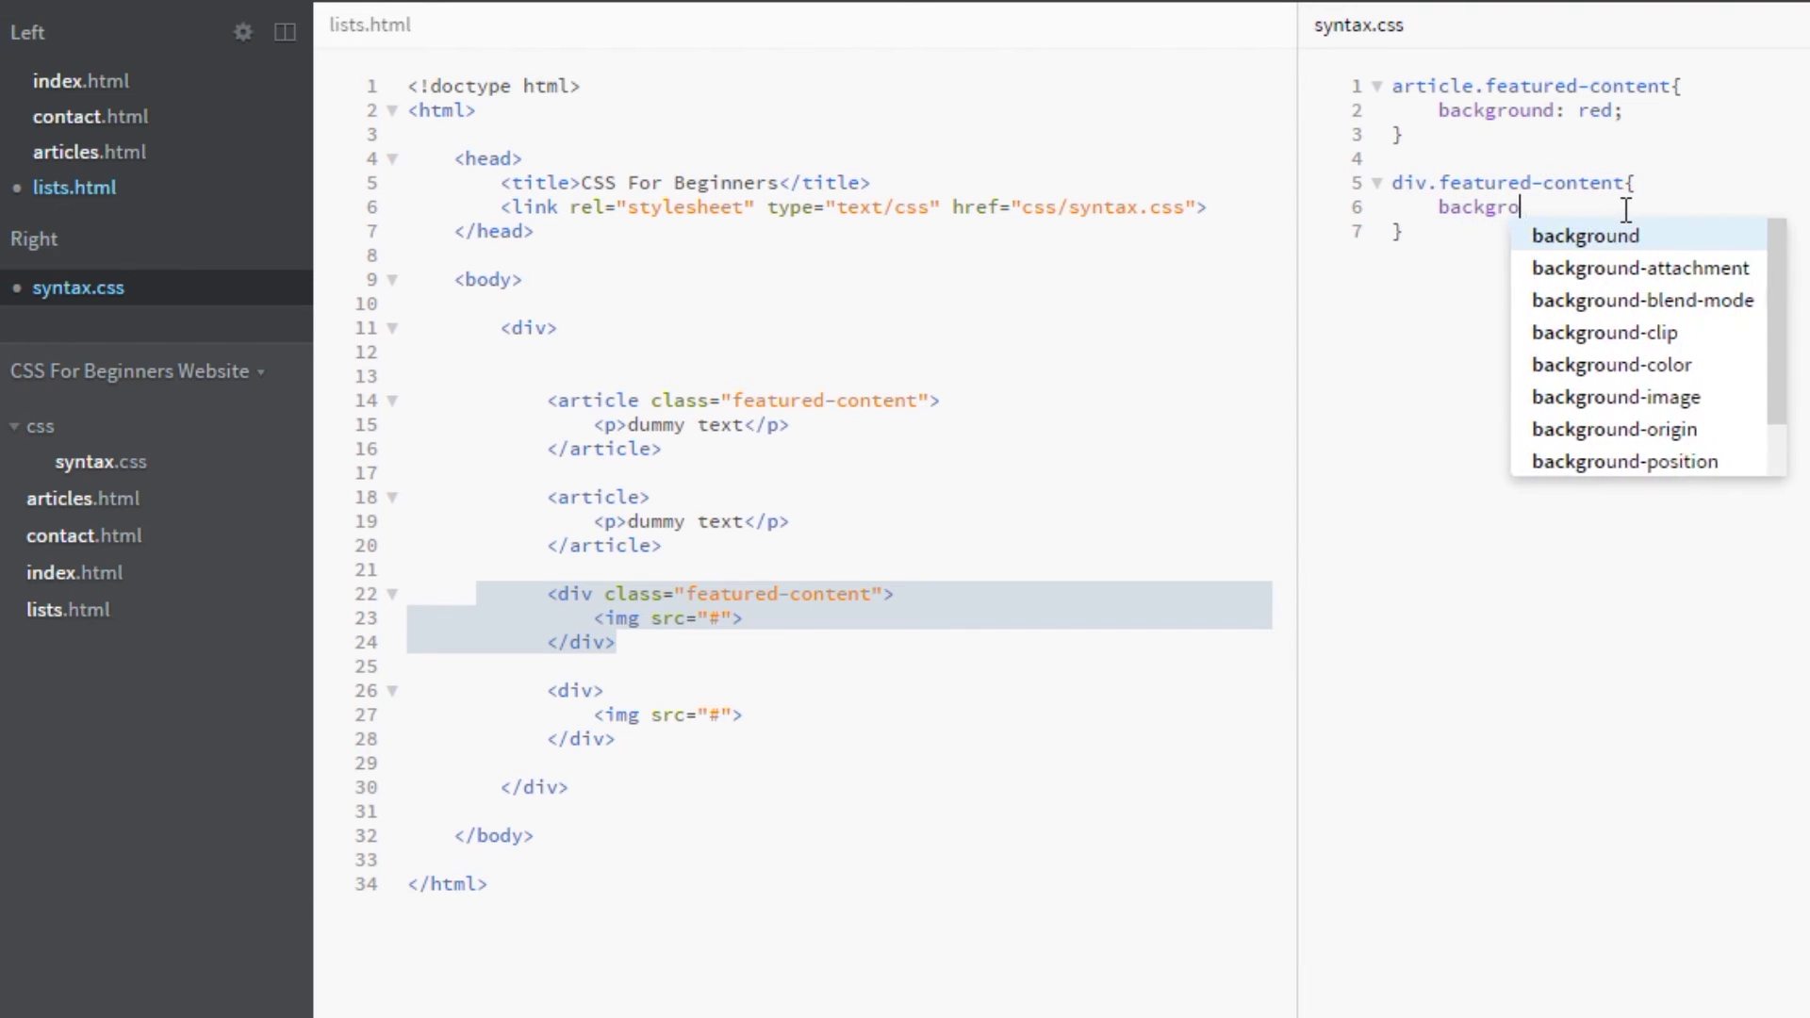
pyautogui.write('und; blue;')
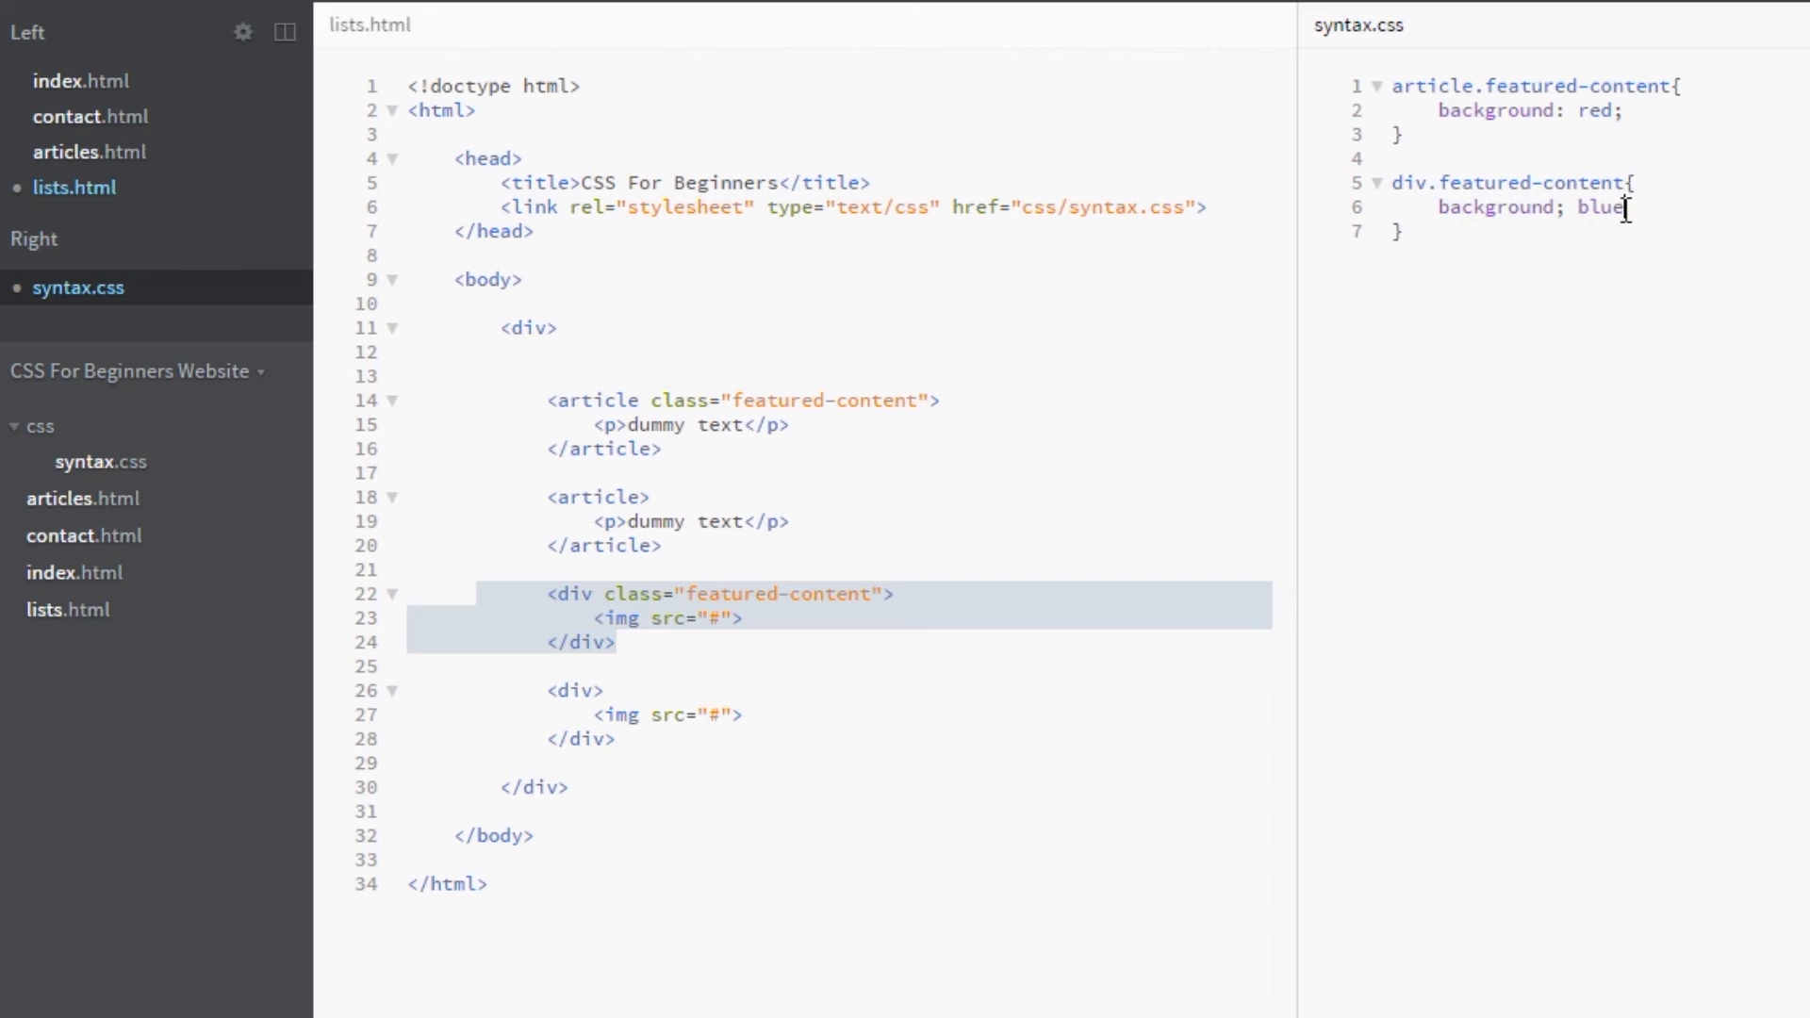
pyautogui.moveTo(1603, 207)
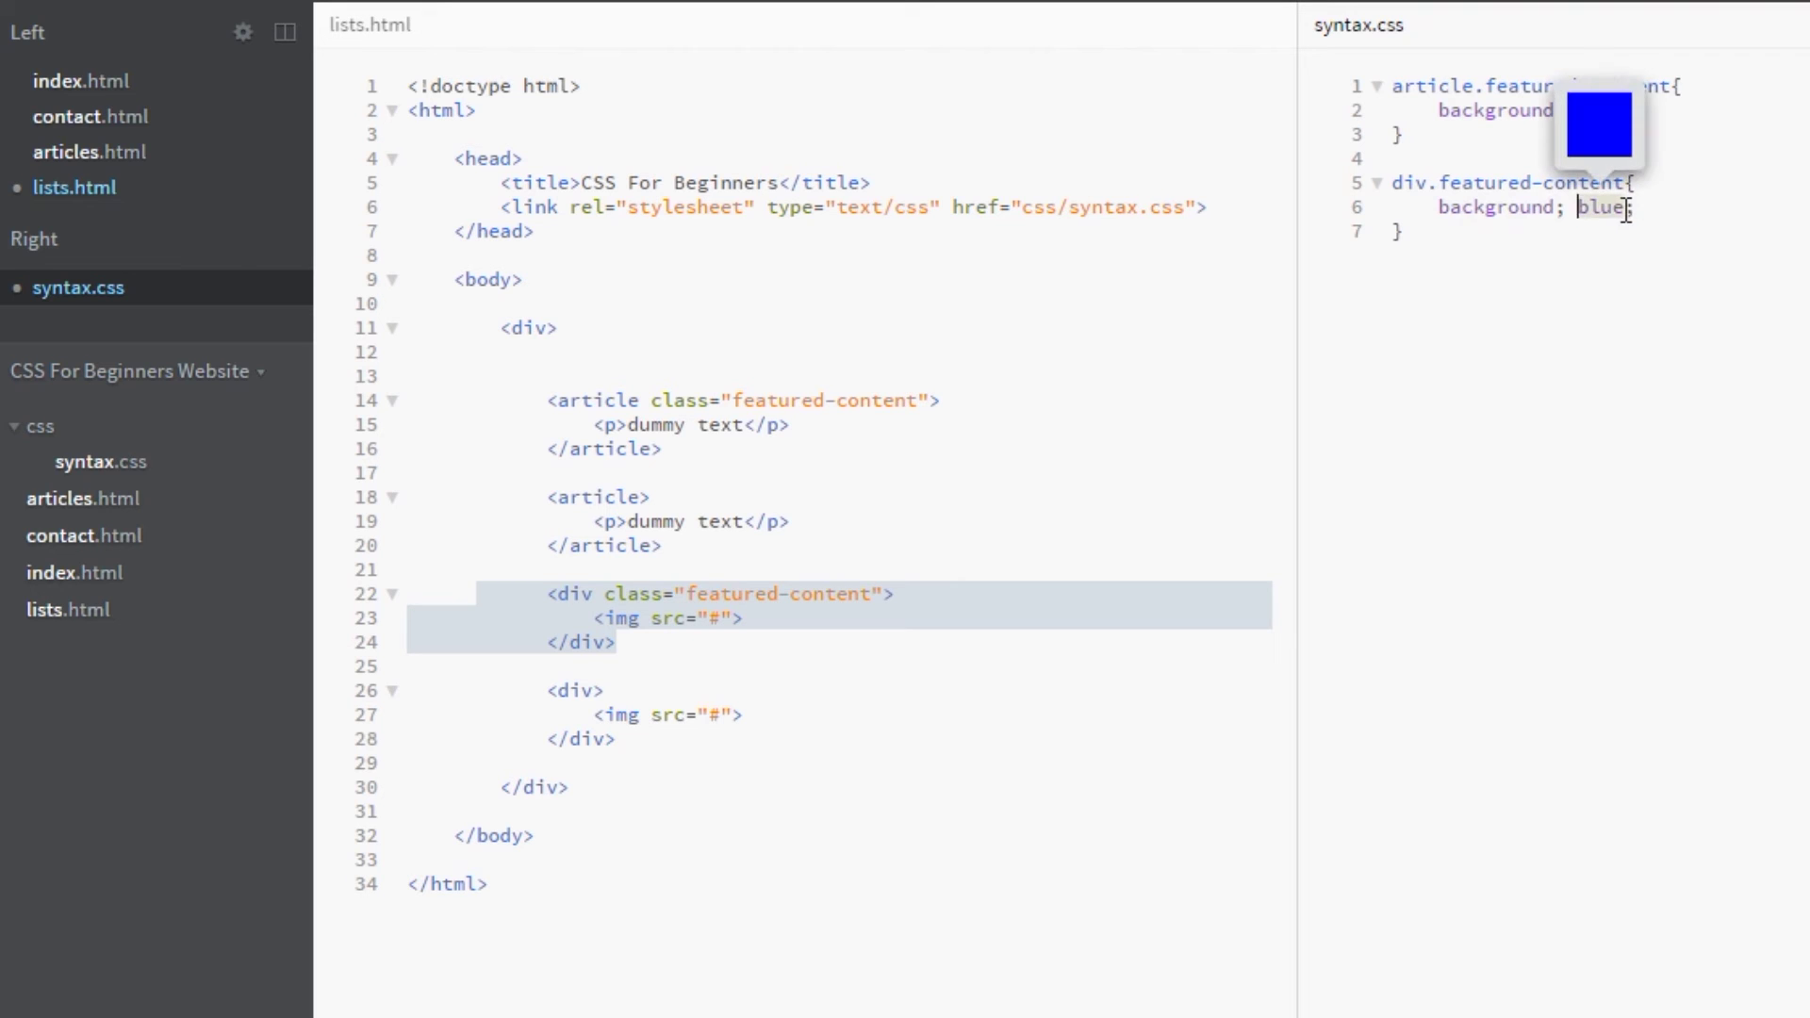
pyautogui.press('BackSpace')
pyautogui.write(':')
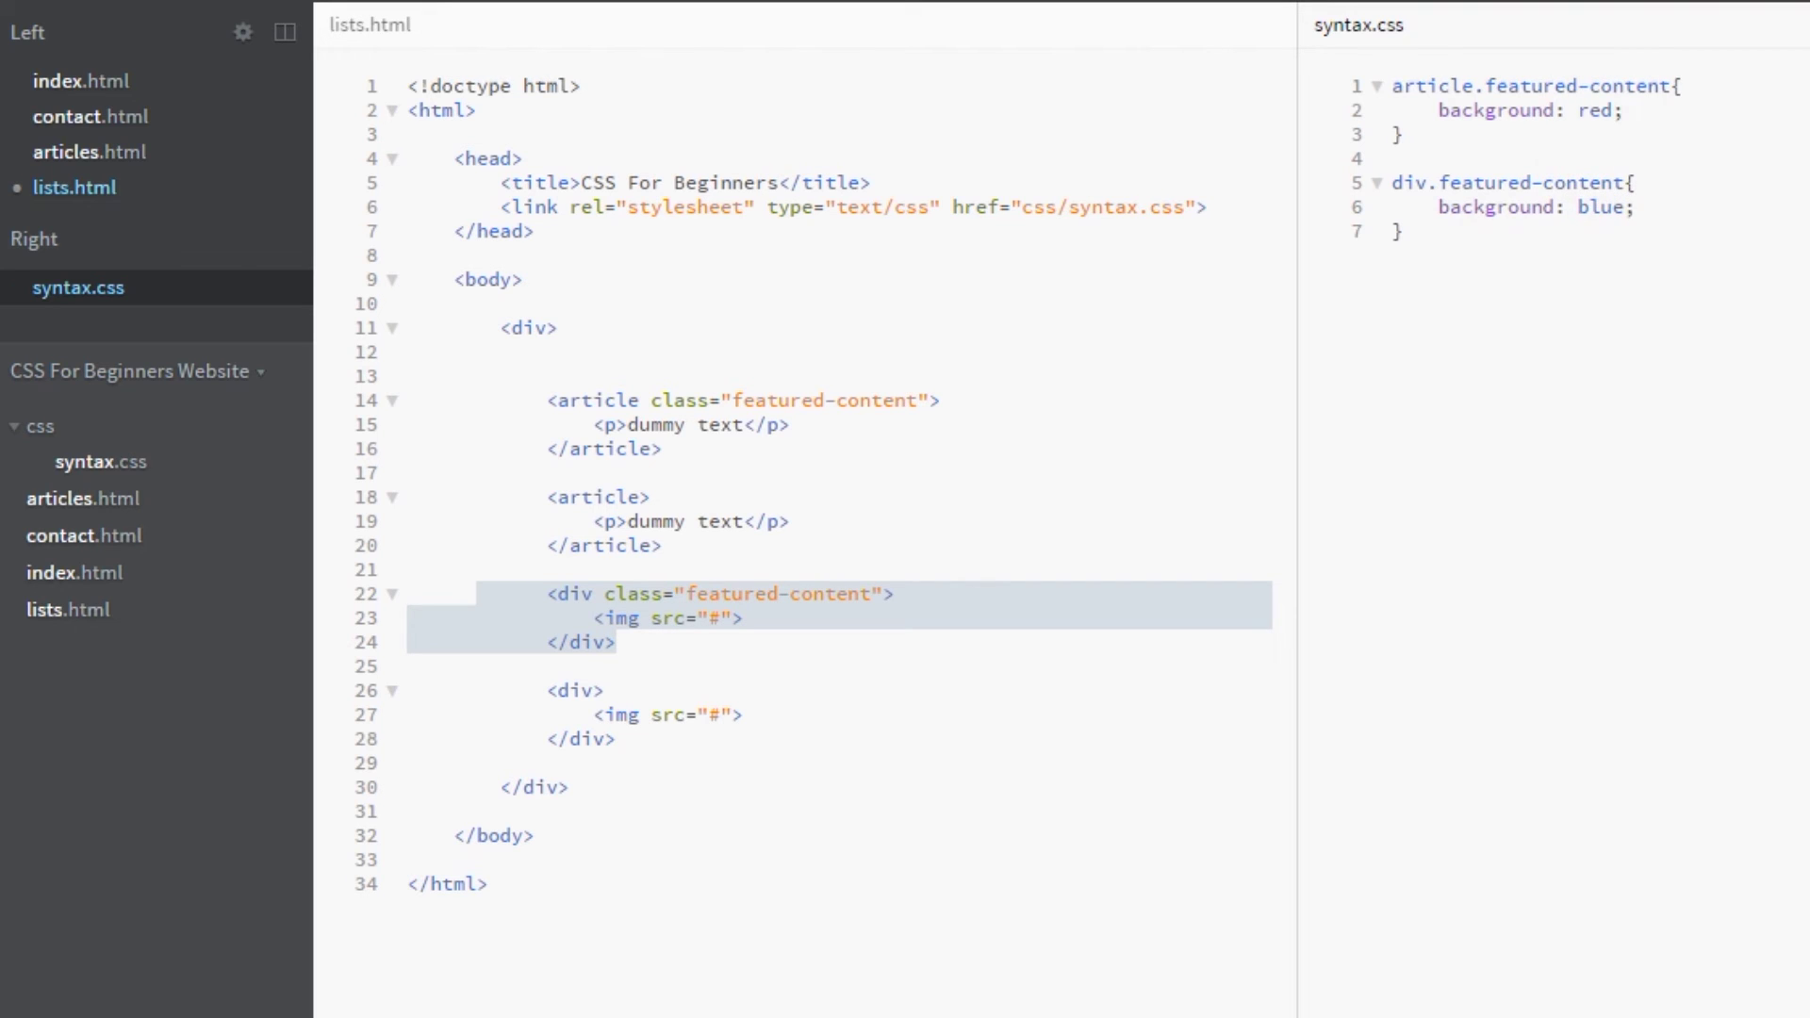
# Step: Reveal lists.html in File Explorer and open it with Google Chrome Canary
pyautogui.rightClick(80, 569)
pyautogui.rightClick(43, 614)
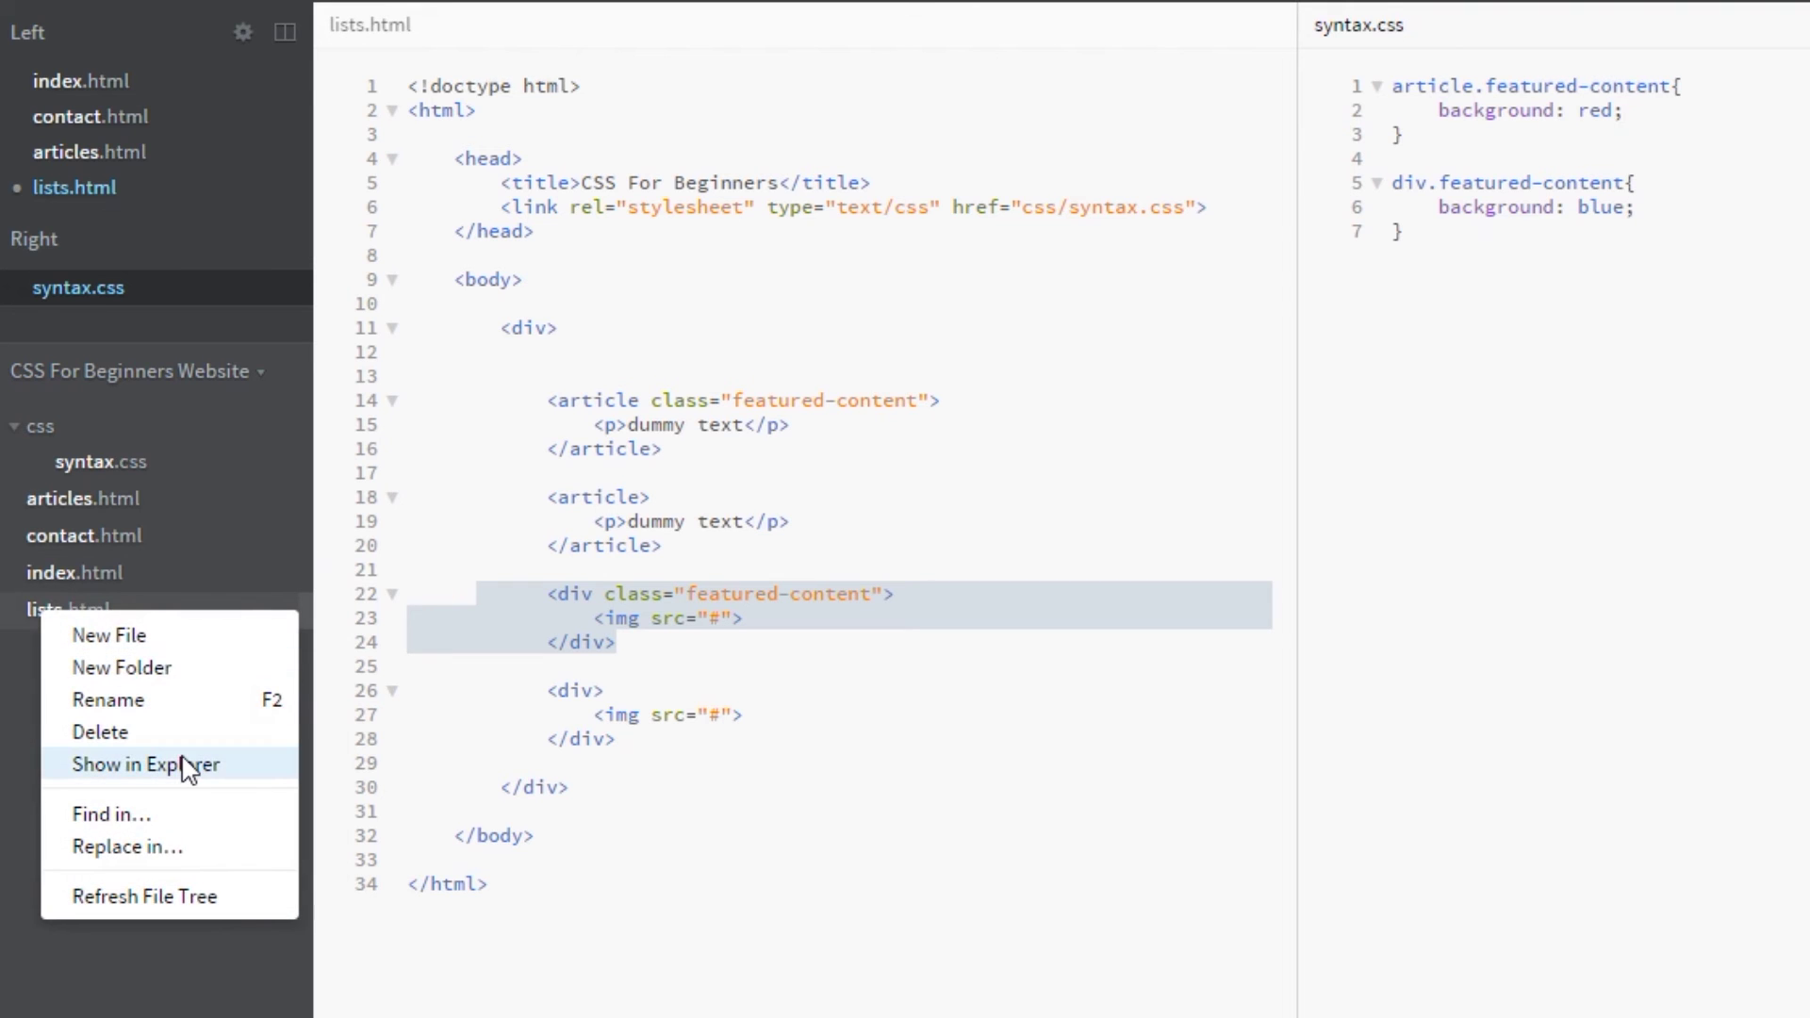
pyautogui.click(188, 764)
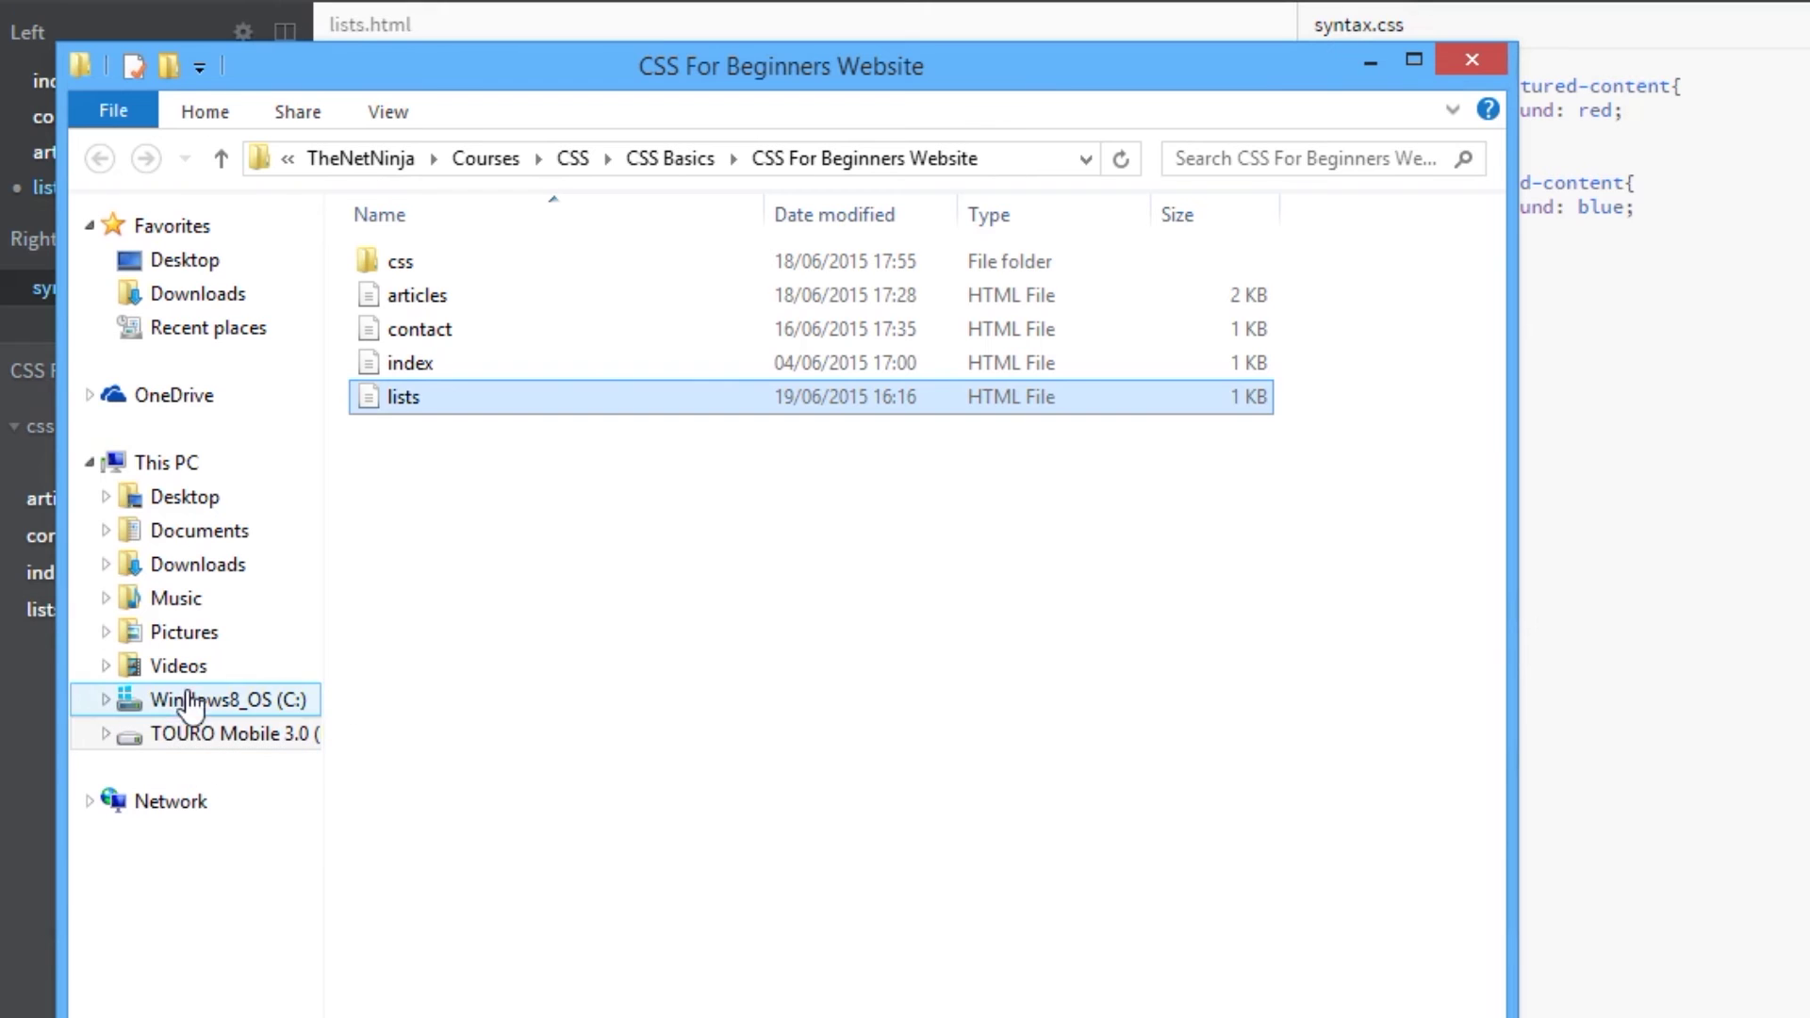
pyautogui.rightClick(431, 407)
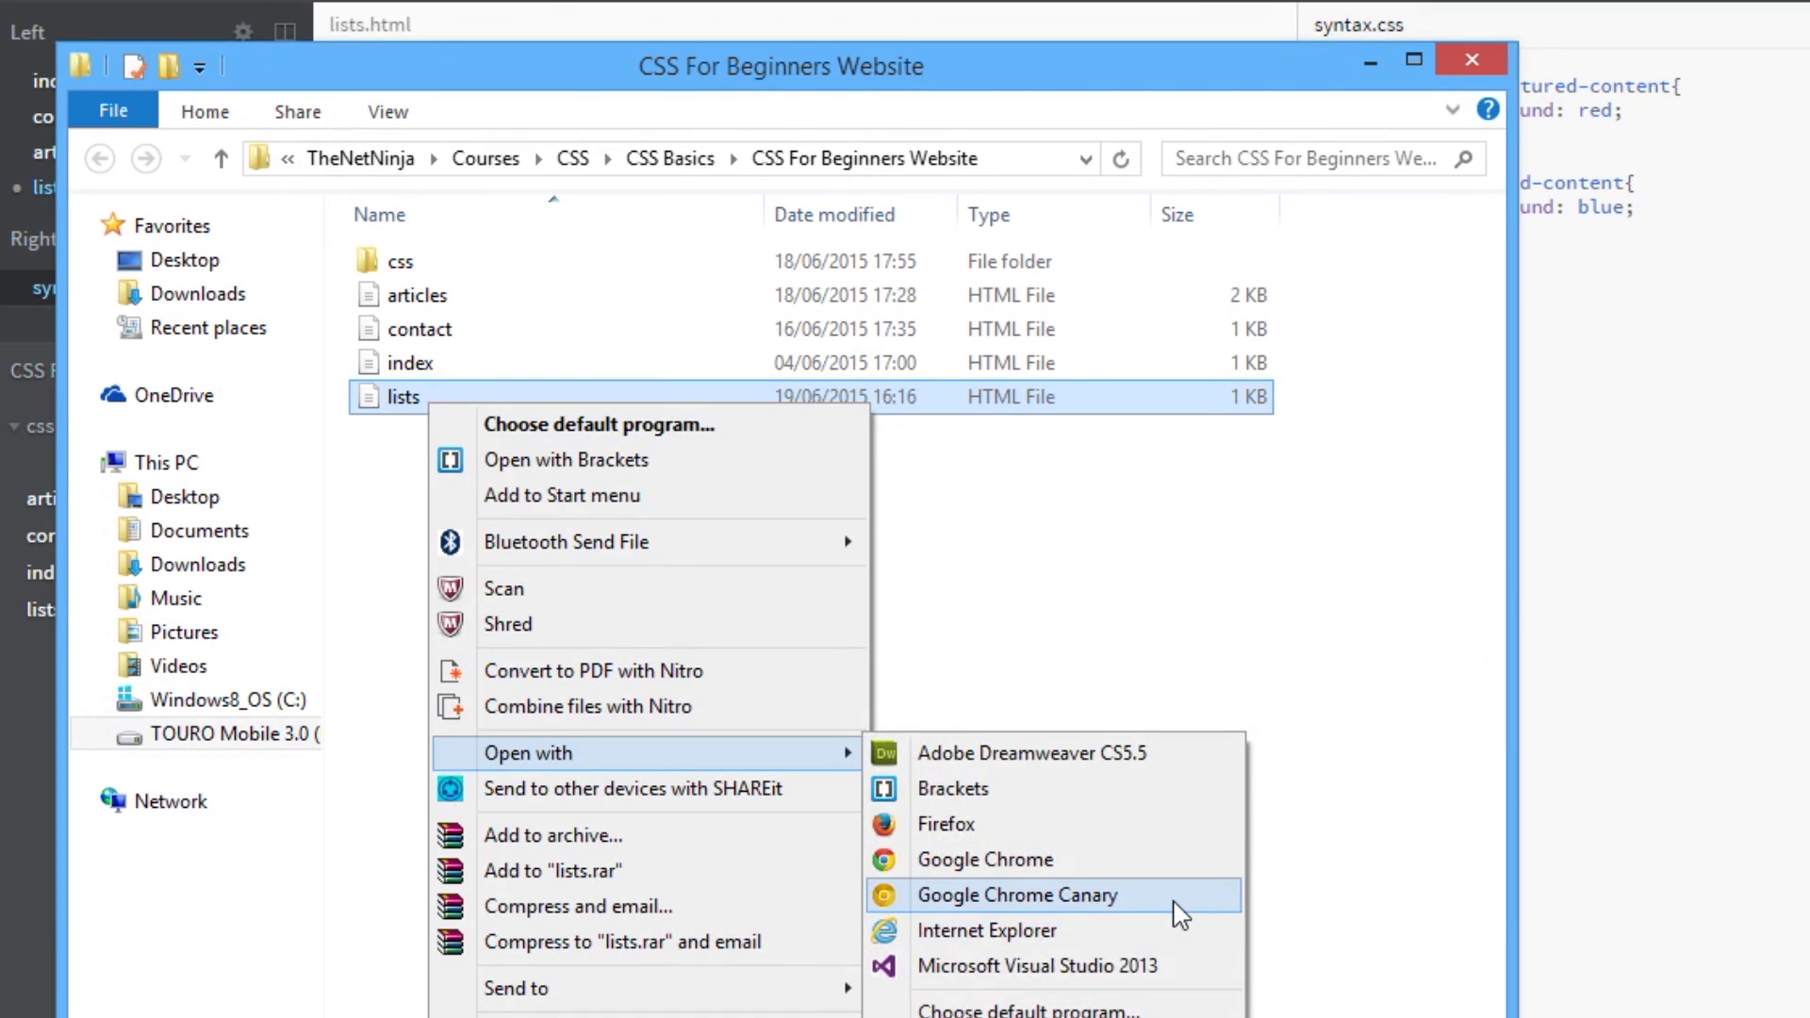
pyautogui.click(1174, 900)
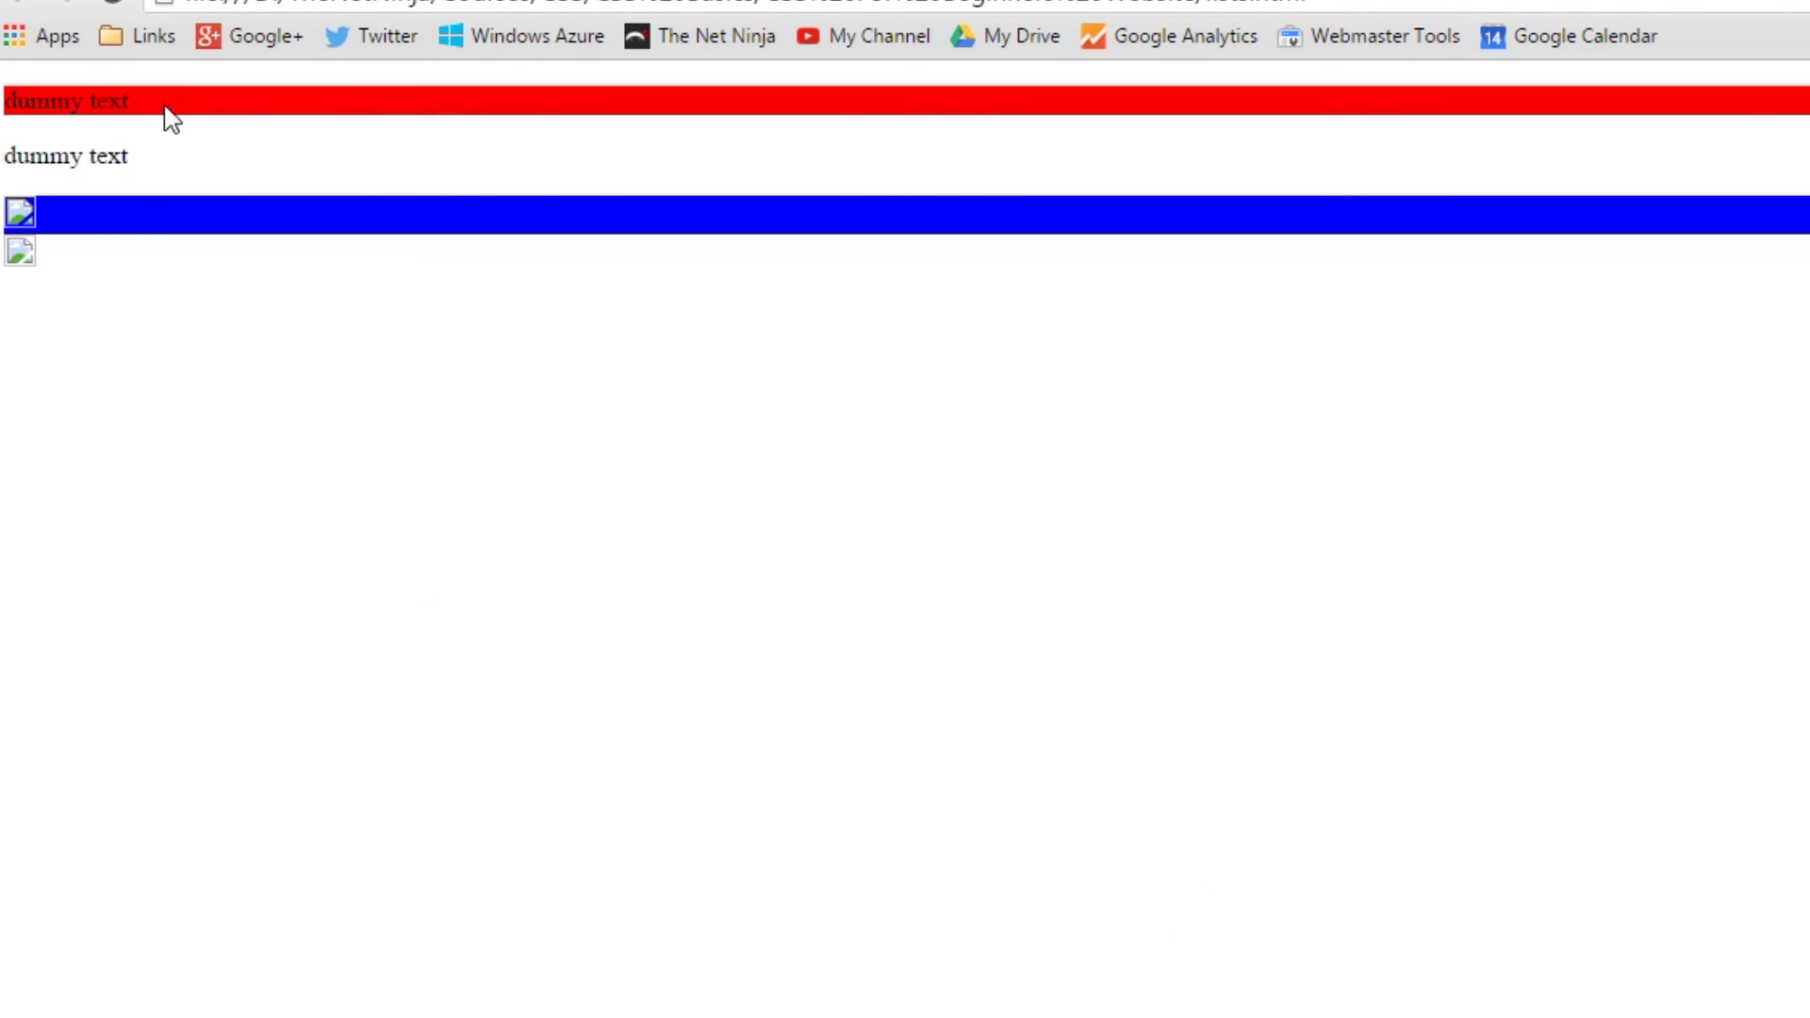
# Step: Select and deselect the dummy text in the red article bar
pyautogui.moveTo(130, 101); pyautogui.dragTo(17, 102)
pyautogui.click(39, 223)
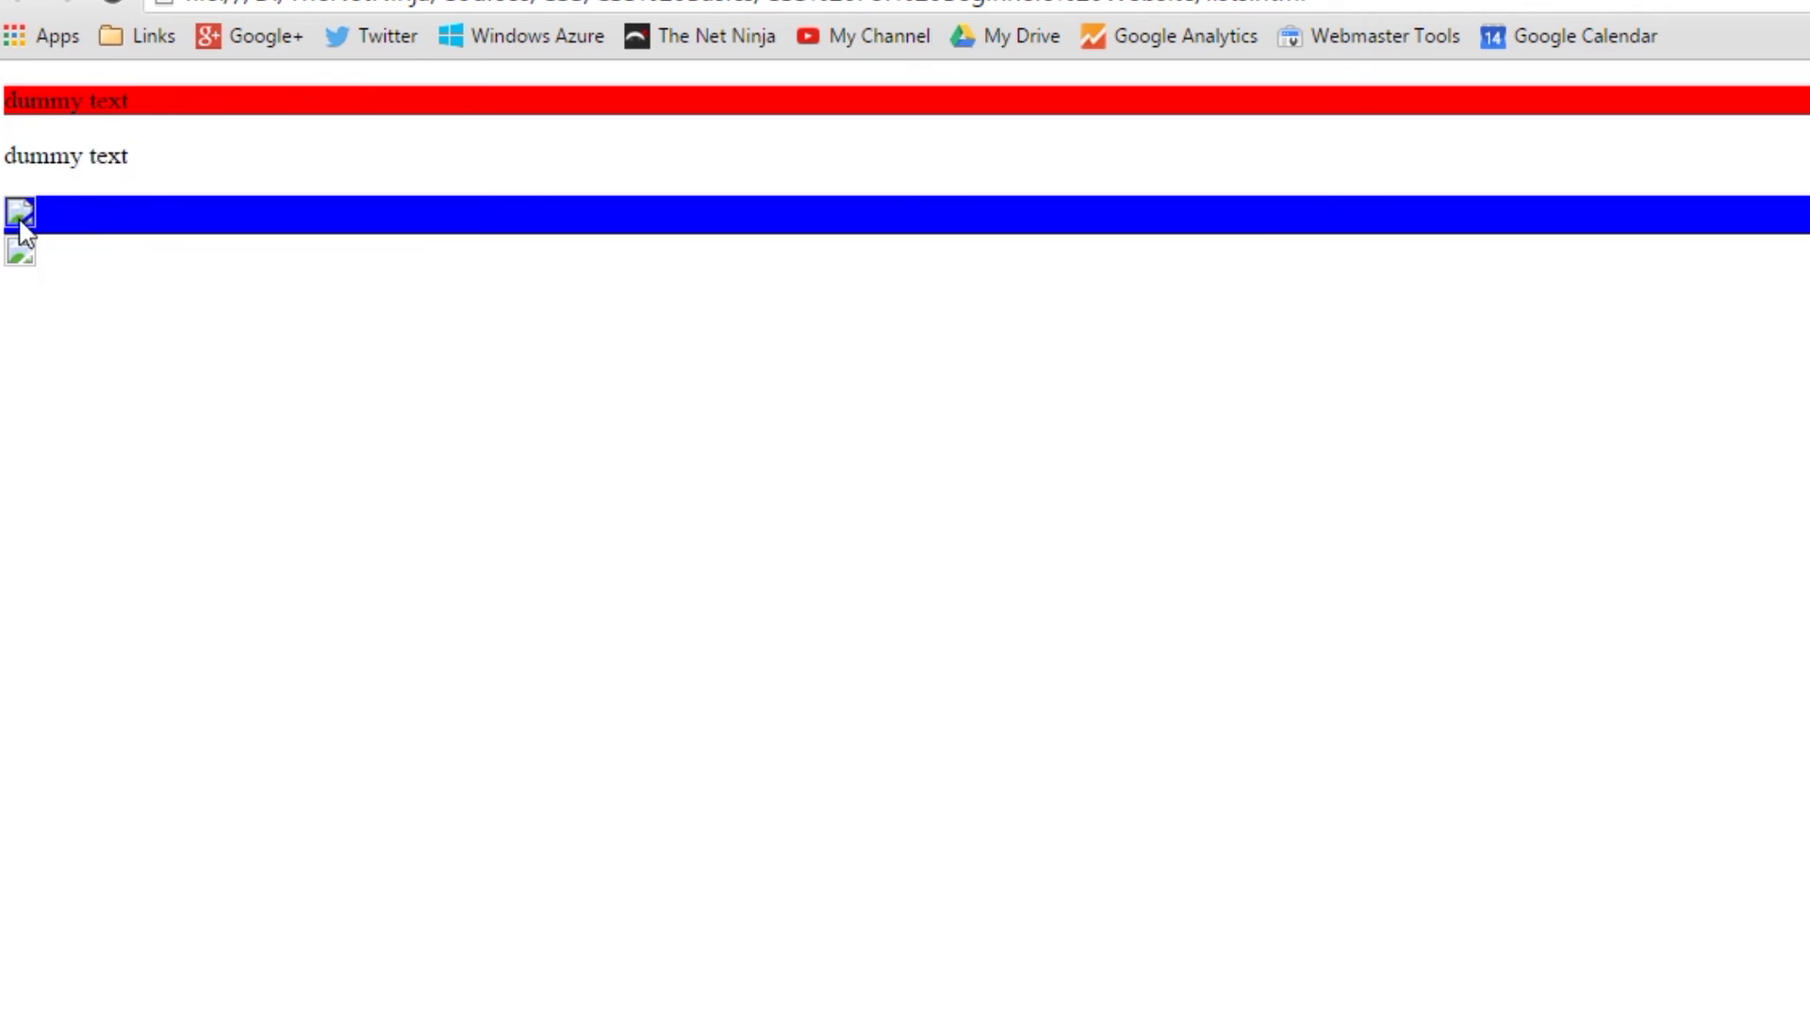